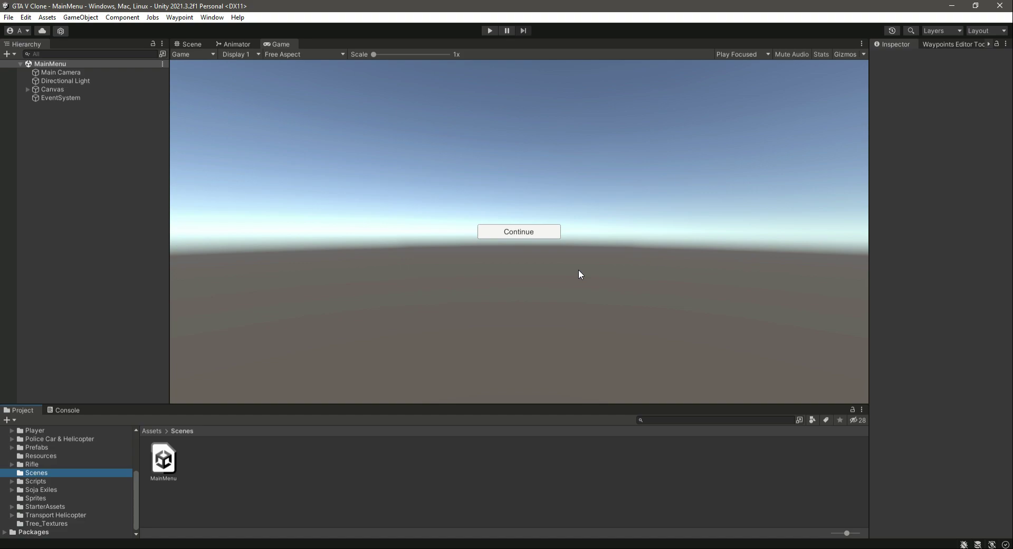
- Open the Sprites folder and preview the 552140 background image in the Inspector, then deselect it
{"action": "left_click", "coordinate": [159, 460]}
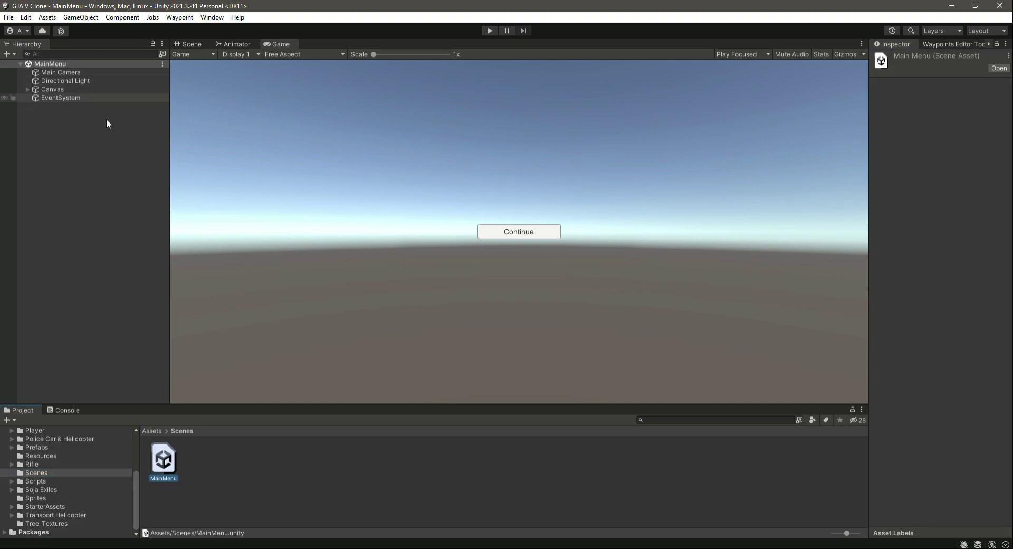
{"action": "left_click", "coordinate": [35, 499]}
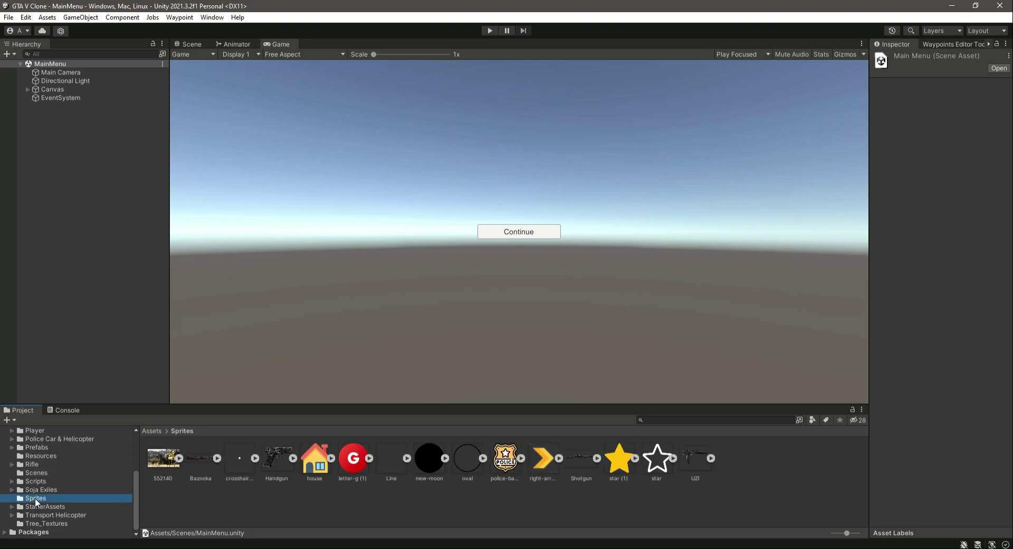
{"action": "left_click", "coordinate": [168, 457]}
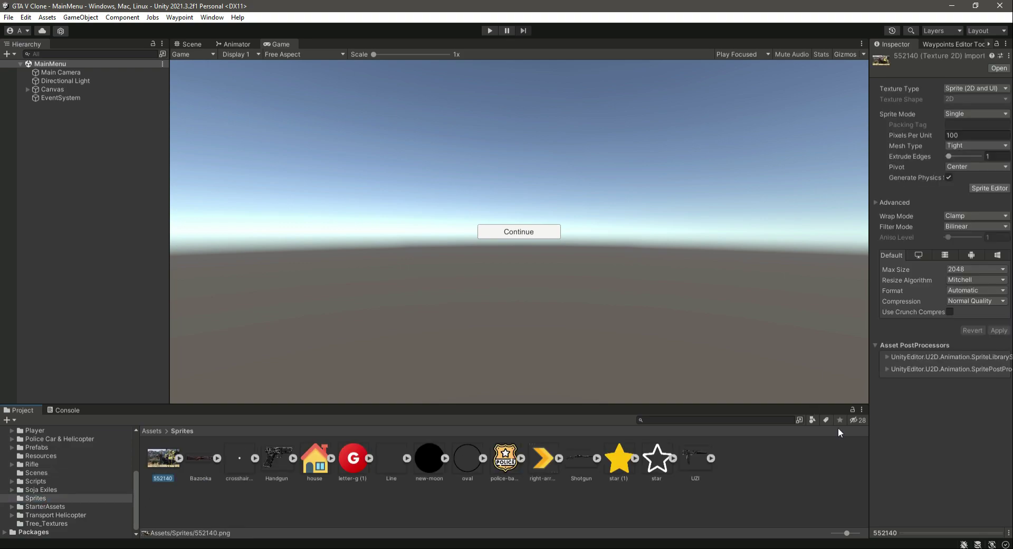
{"action": "left_click_drag", "start_coordinate": [928, 534], "coordinate": [924, 515]}
{"action": "left_click", "coordinate": [697, 507]}
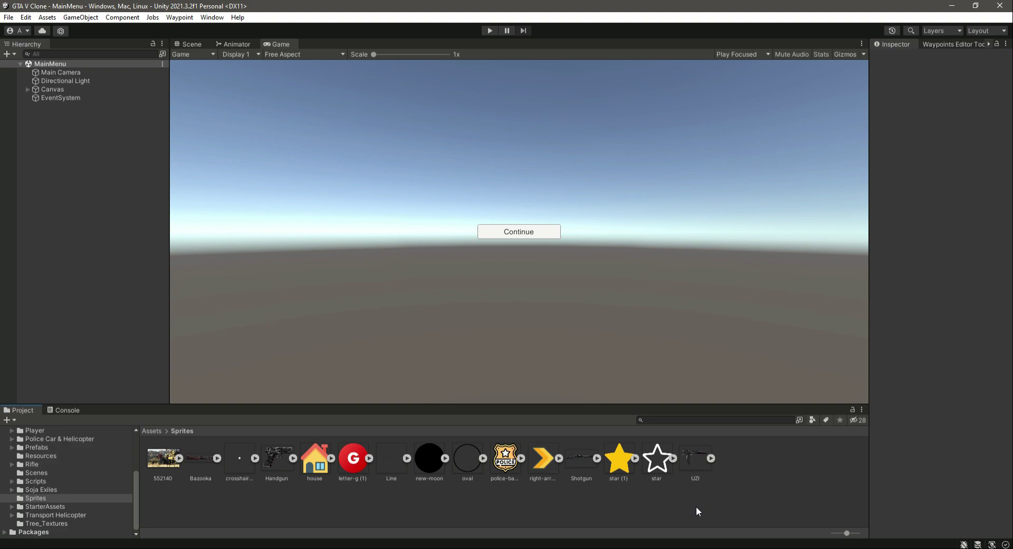
- Delete the old Continue button from under the Canvas
{"action": "left_click", "coordinate": [53, 89]}
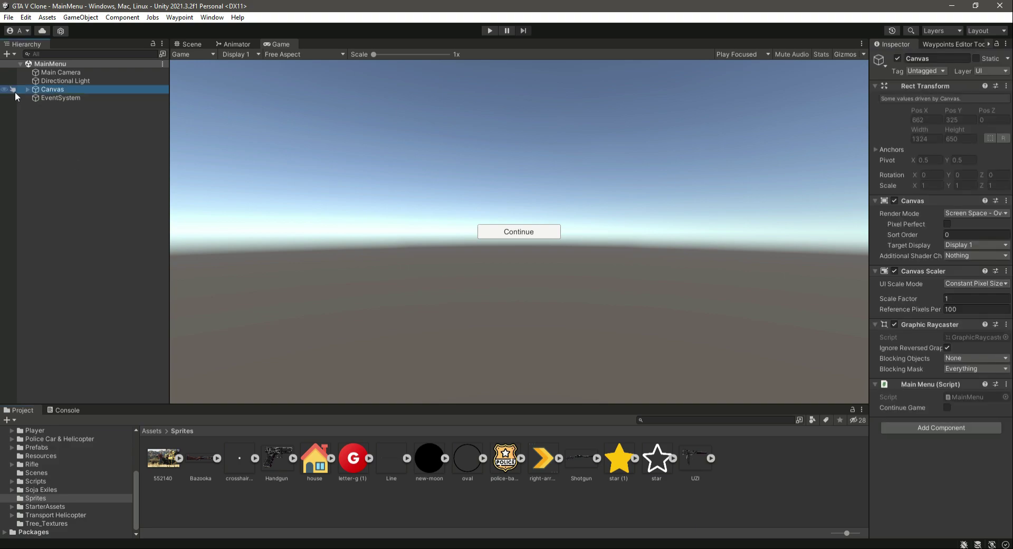
{"action": "left_click", "coordinate": [27, 89]}
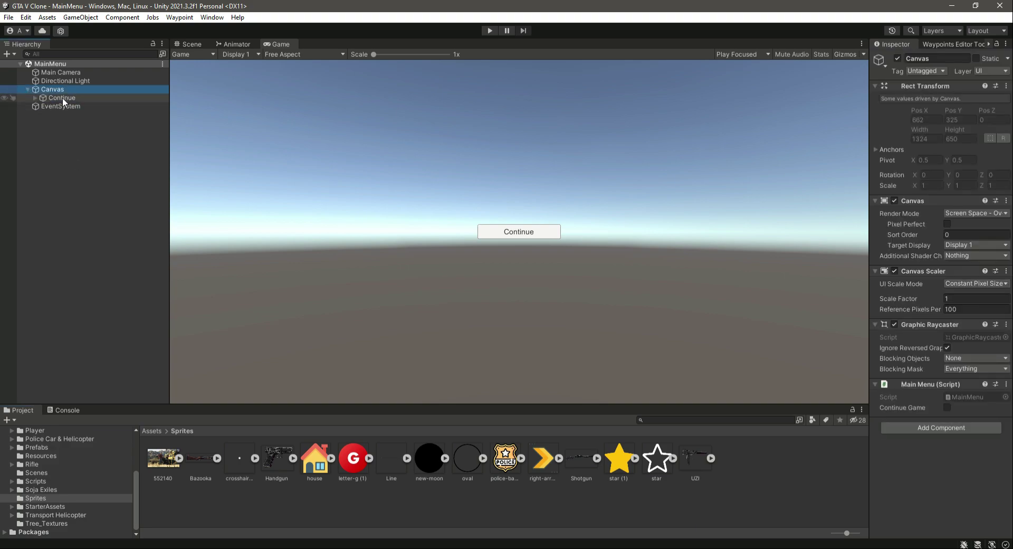
{"action": "left_click", "coordinate": [62, 97]}
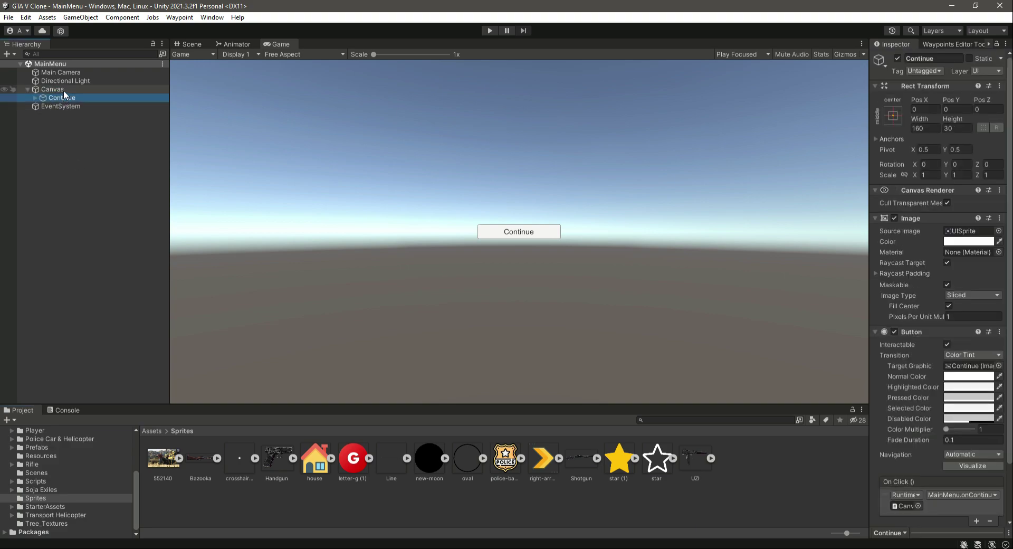
{"action": "key", "text": "Delete"}
- Rename the Canvas to MainMenuCanvas
{"action": "left_click", "coordinate": [64, 90]}
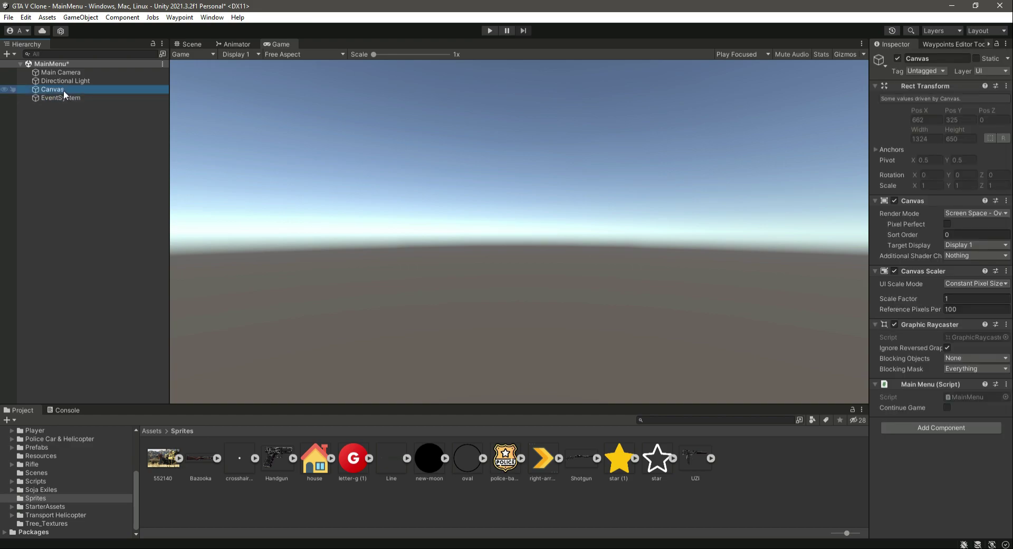
{"action": "left_click", "coordinate": [930, 59]}
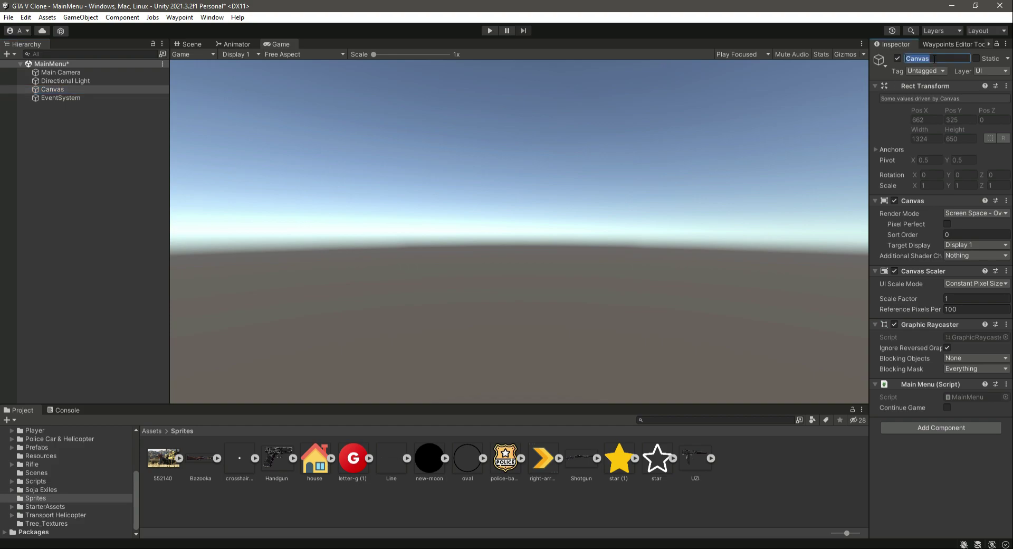
{"action": "key", "text": "Home"}
{"action": "type", "text": "MainMenu"}
{"action": "key", "text": "Return"}
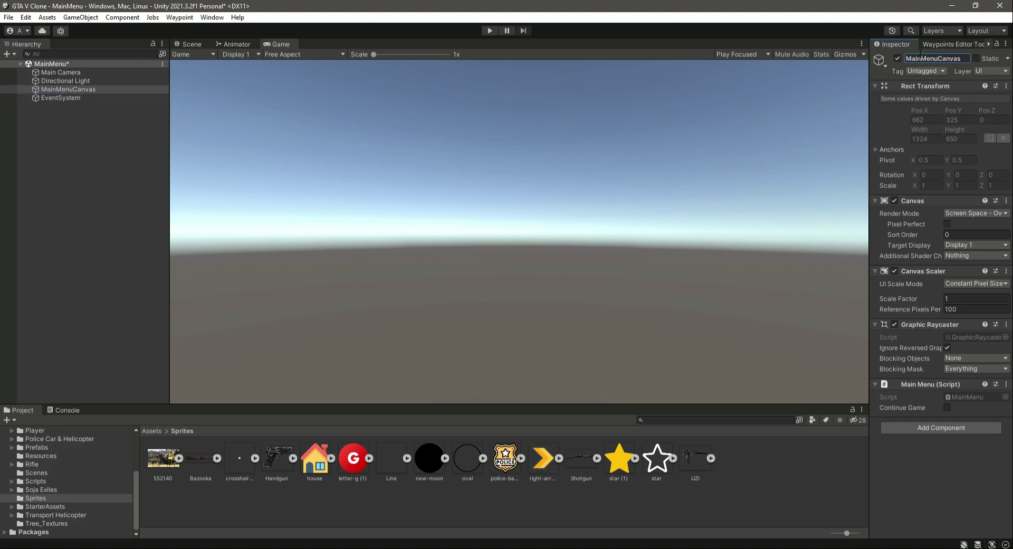
{"action": "left_click", "coordinate": [45, 90]}
- Add a UI Panel as a child of MainMenuCanvas
{"action": "right_click", "coordinate": [46, 90]}
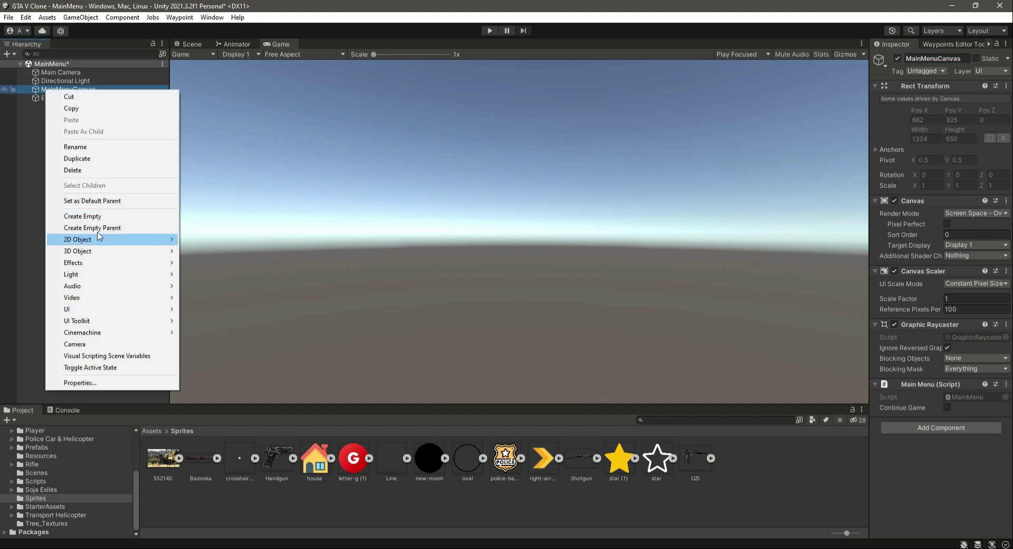
{"action": "mouse_move", "coordinate": [100, 309]}
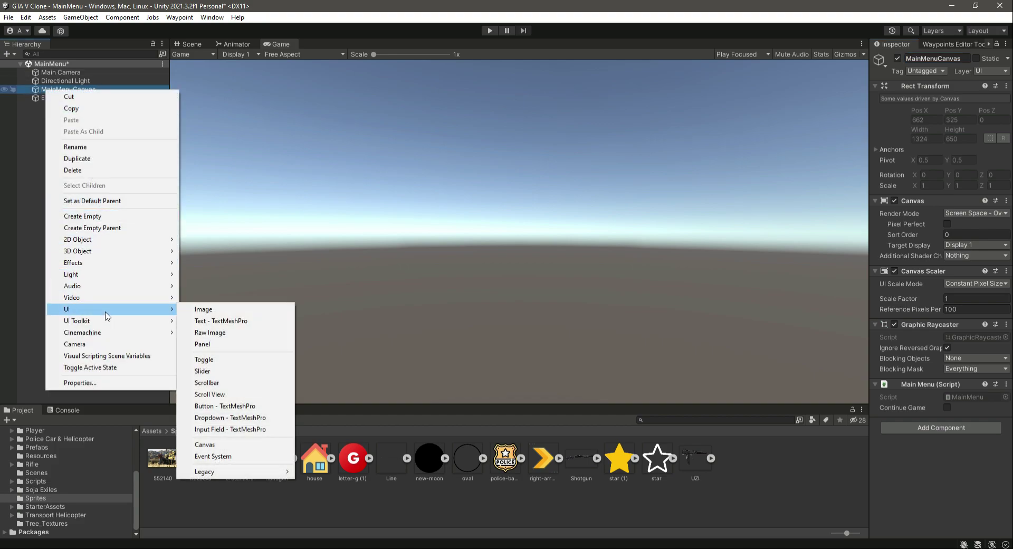
{"action": "left_click", "coordinate": [217, 344]}
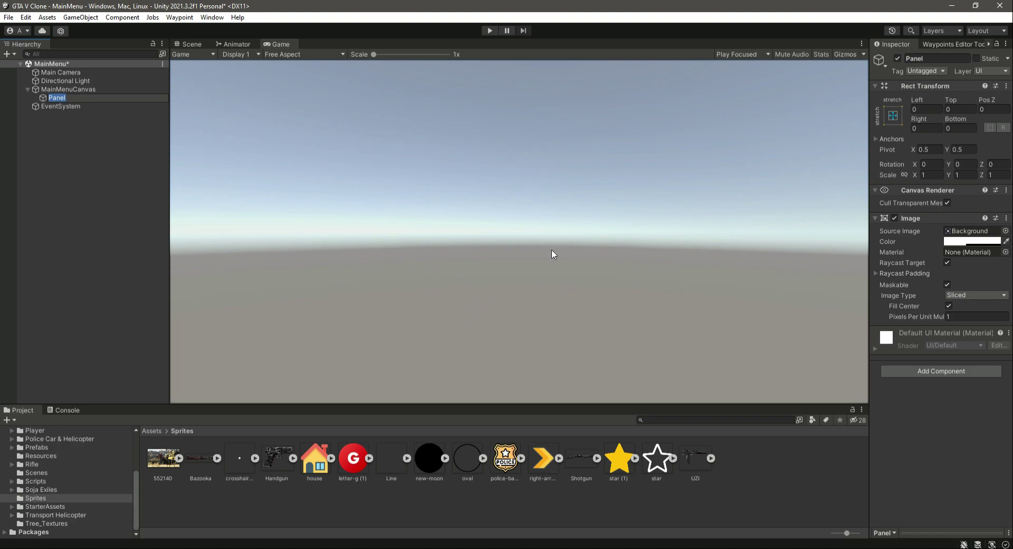
{"action": "left_click", "coordinate": [103, 128]}
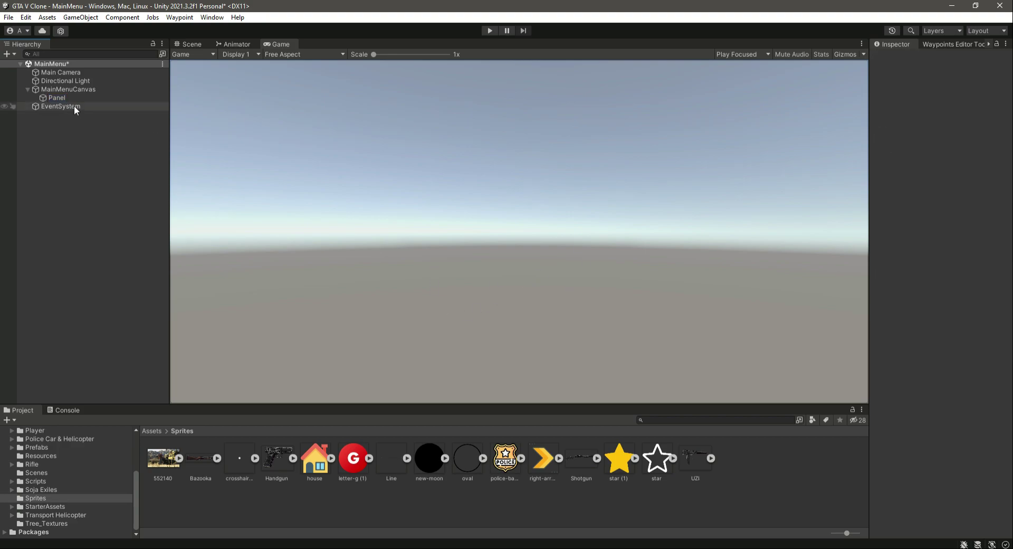
{"action": "left_click", "coordinate": [54, 96]}
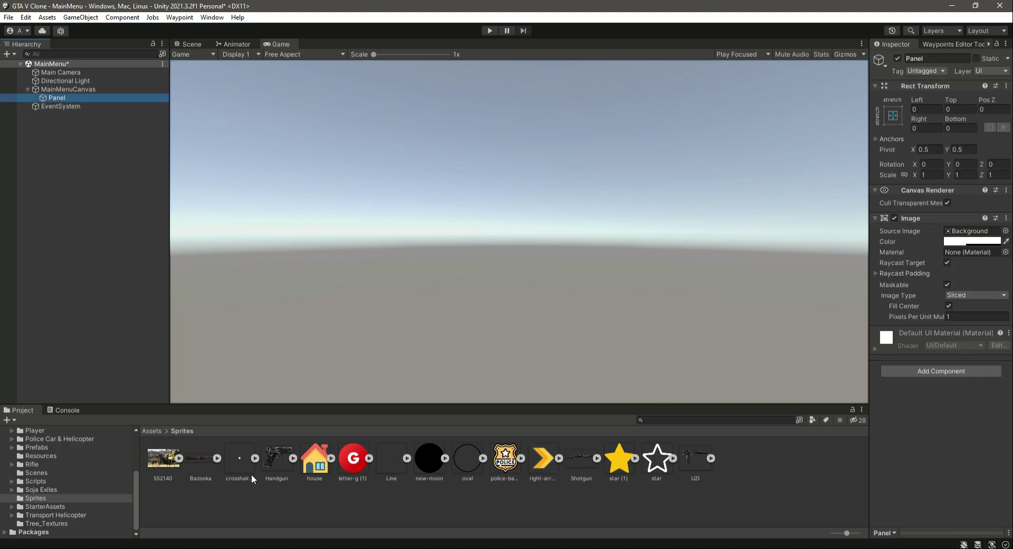
- Set the Panel's source image to 552140 and raise its colour alpha to full opacity
{"action": "left_click_drag", "start_coordinate": [167, 464], "coordinate": [981, 238]}
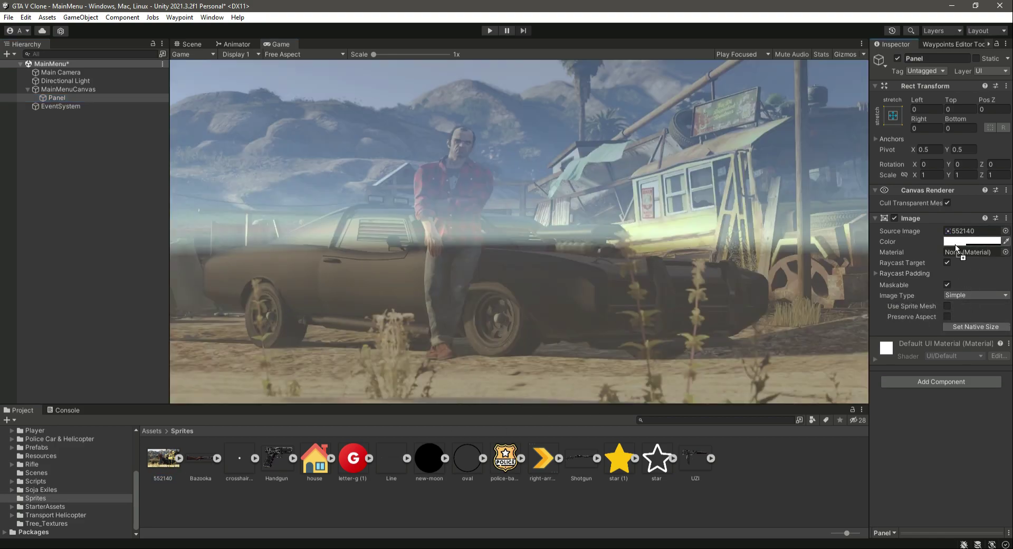
{"action": "left_click", "coordinate": [958, 241]}
{"action": "left_click_drag", "start_coordinate": [931, 449], "coordinate": [975, 452]}
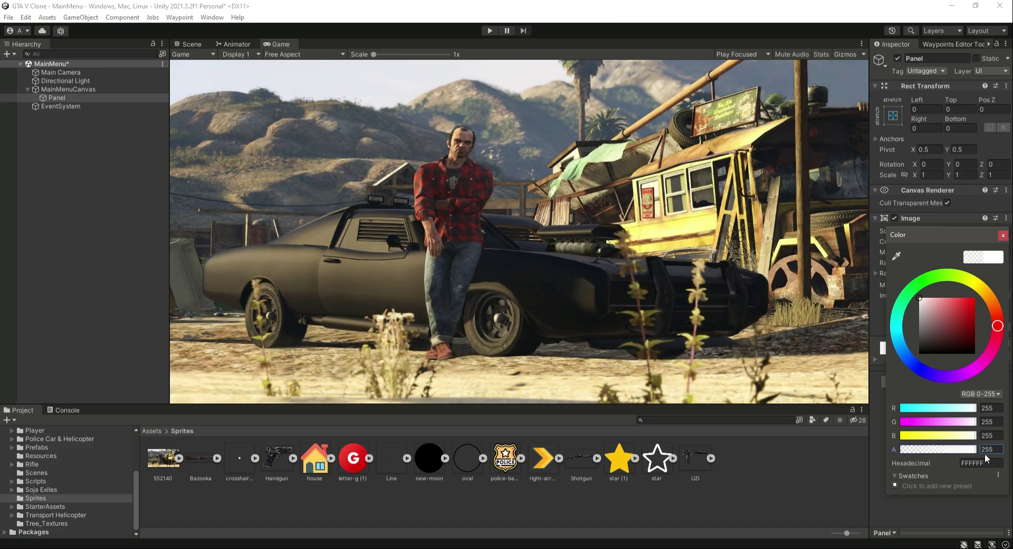
{"action": "left_click", "coordinate": [1003, 236]}
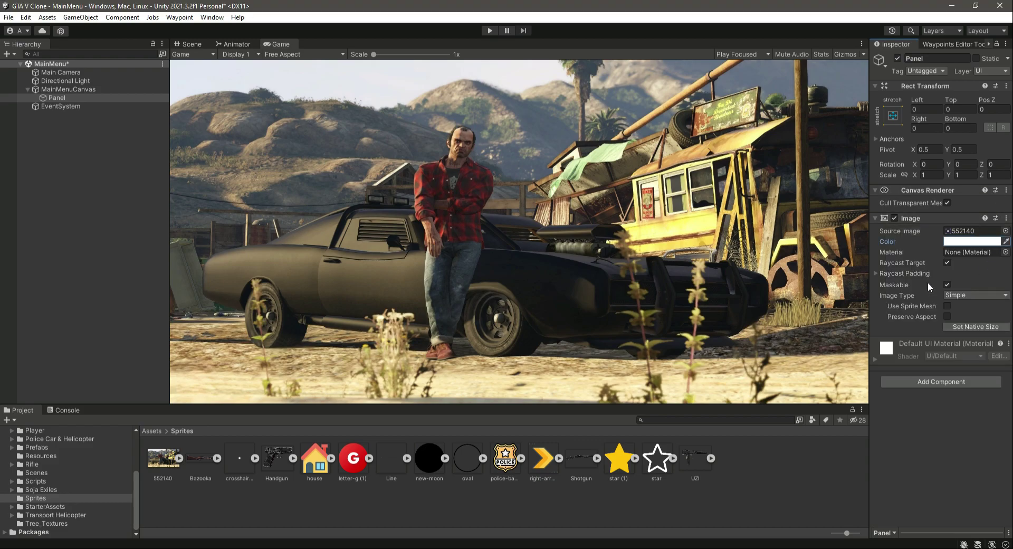
- Preview the maximized game view, then give the Panel a centre anchor preset
{"action": "left_click", "coordinate": [862, 44]}
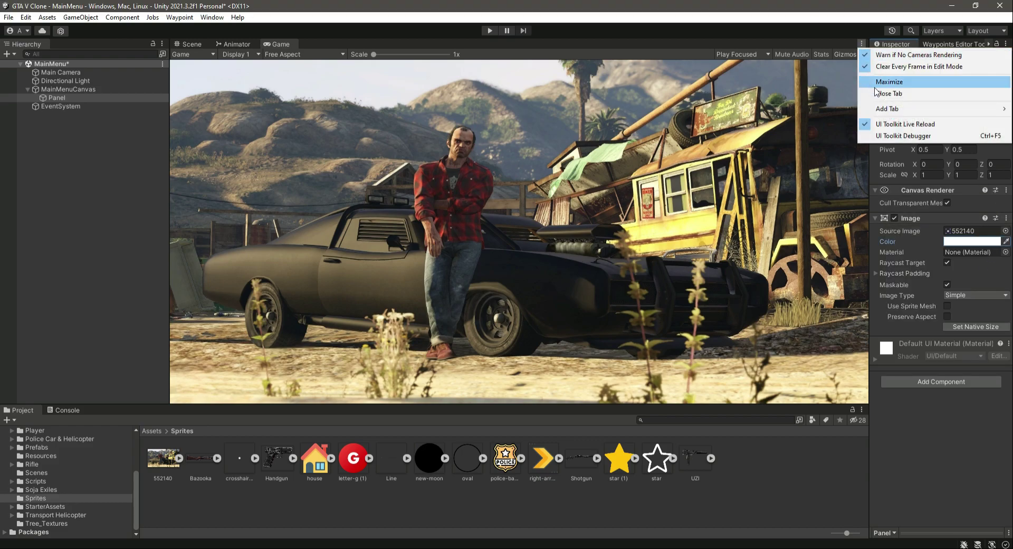
{"action": "left_click", "coordinate": [879, 89]}
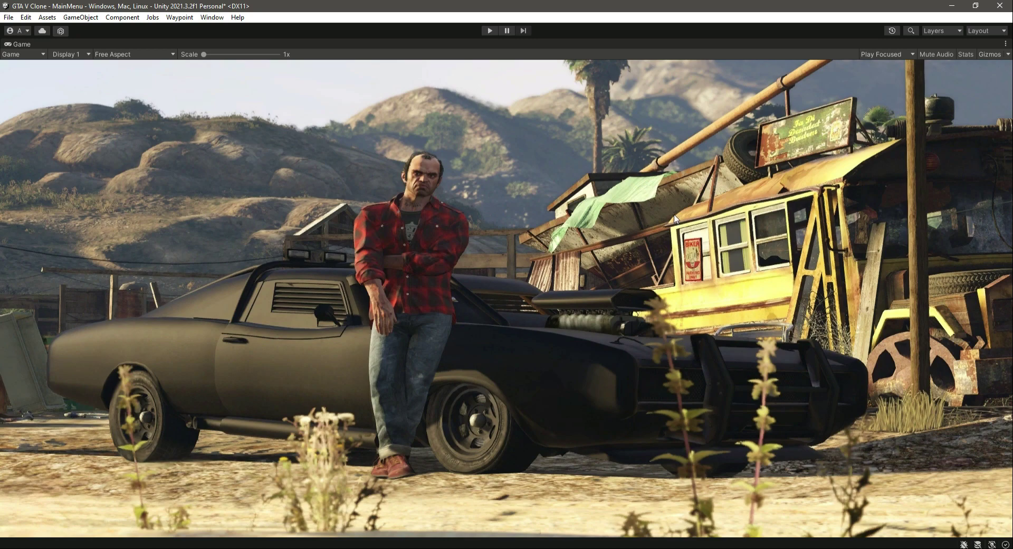
{"action": "left_click", "coordinate": [1005, 44]}
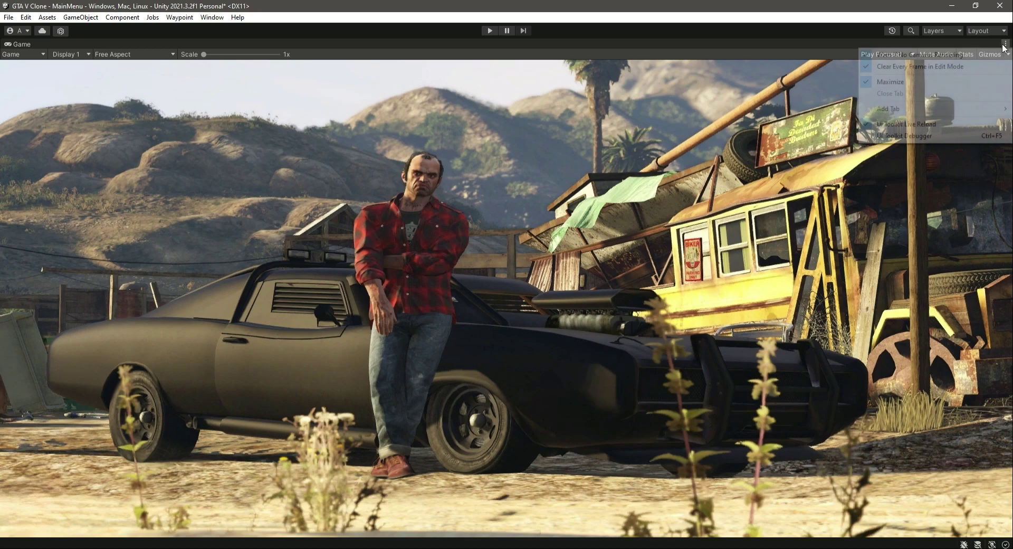
{"action": "left_click", "coordinate": [891, 88]}
{"action": "left_click", "coordinate": [65, 98]}
{"action": "left_click", "coordinate": [65, 90]}
{"action": "left_click", "coordinate": [60, 97]}
{"action": "left_click", "coordinate": [893, 115]}
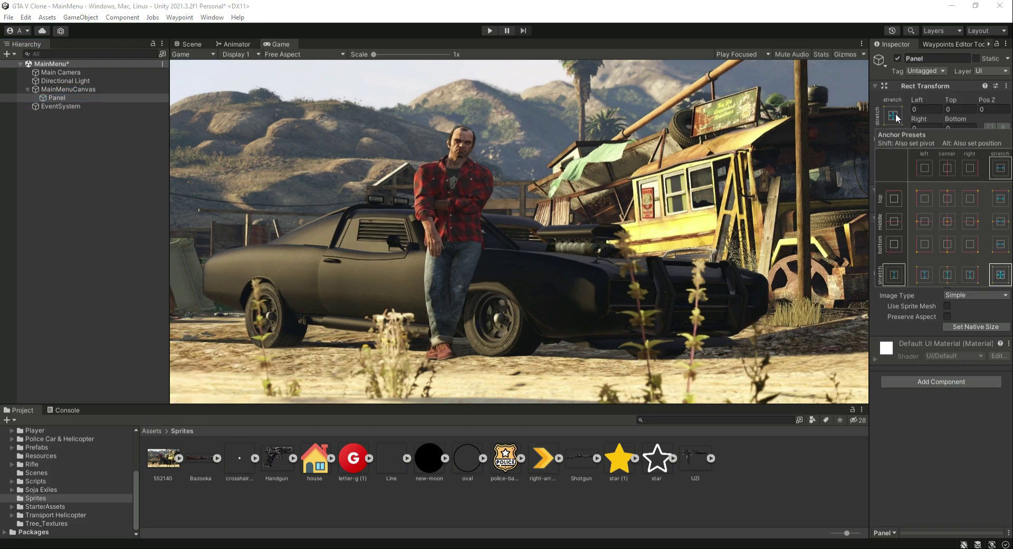
{"action": "left_click", "coordinate": [945, 220]}
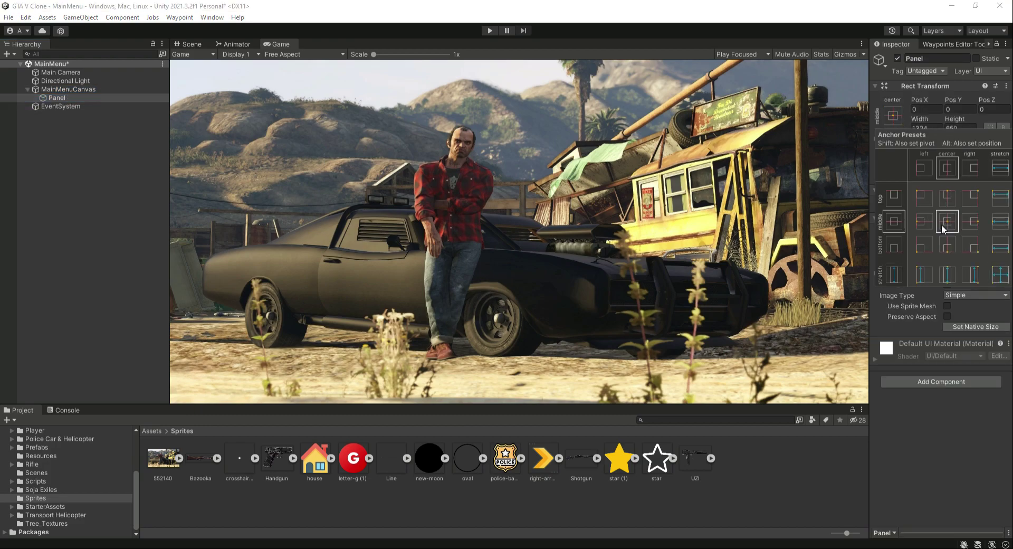
{"action": "left_click", "coordinate": [76, 277]}
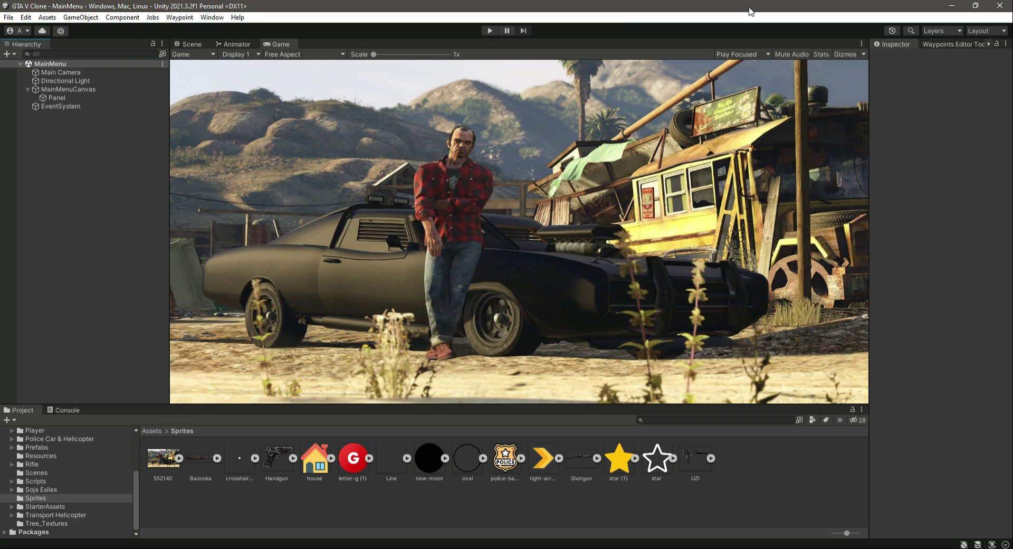
- Apply the stretch-stretch anchor preset with Shift+Alt so the Panel fills the canvas
{"action": "left_click", "coordinate": [862, 44]}
{"action": "left_click", "coordinate": [884, 82]}
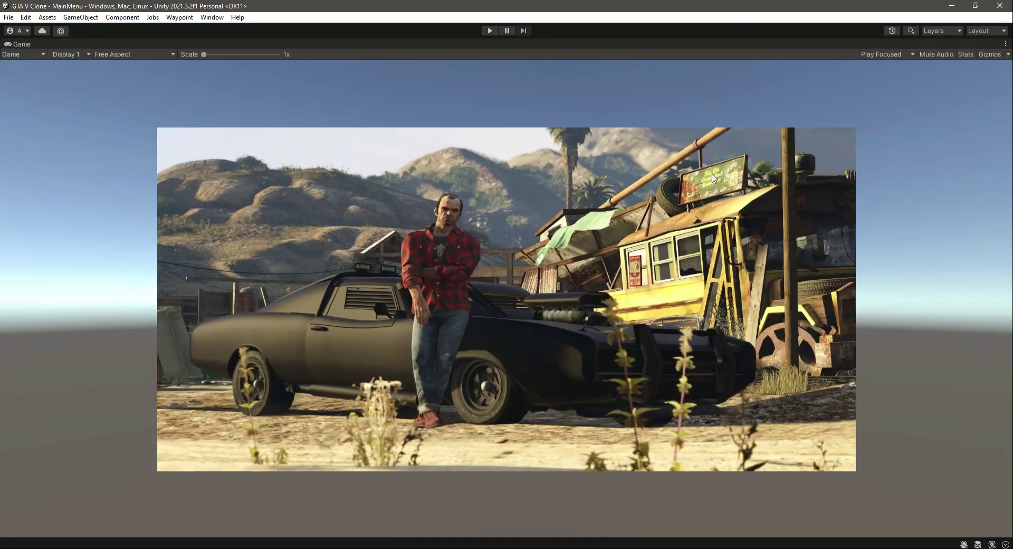
{"action": "left_click", "coordinate": [1005, 43]}
{"action": "left_click", "coordinate": [892, 82]}
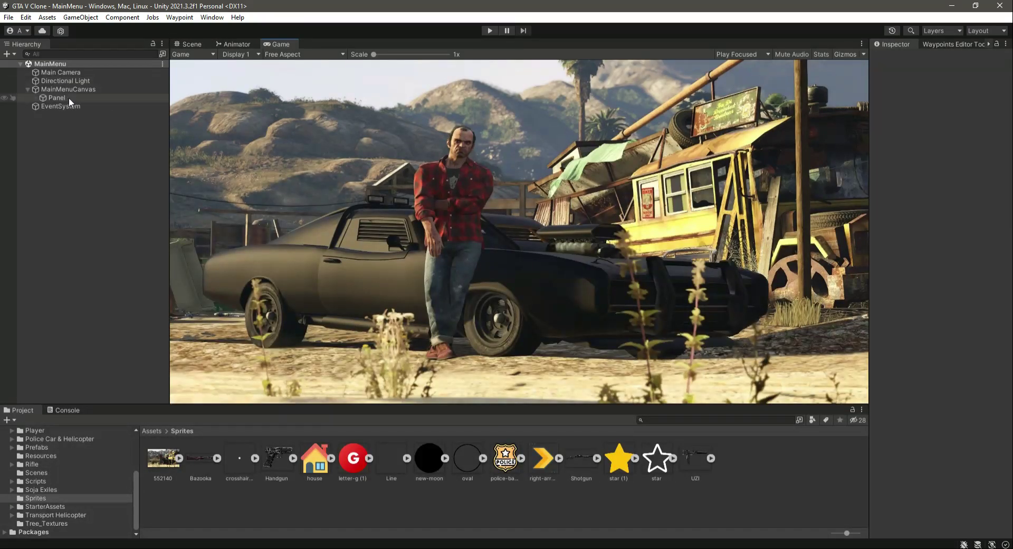
{"action": "left_click", "coordinate": [69, 97]}
{"action": "left_click", "coordinate": [894, 115]}
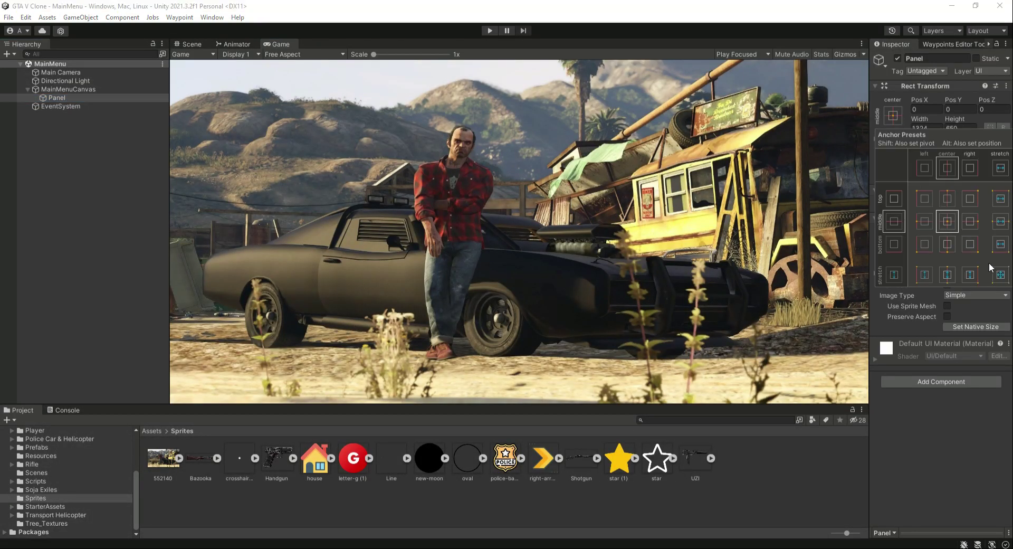
{"action": "key", "text": "shift+alt"}
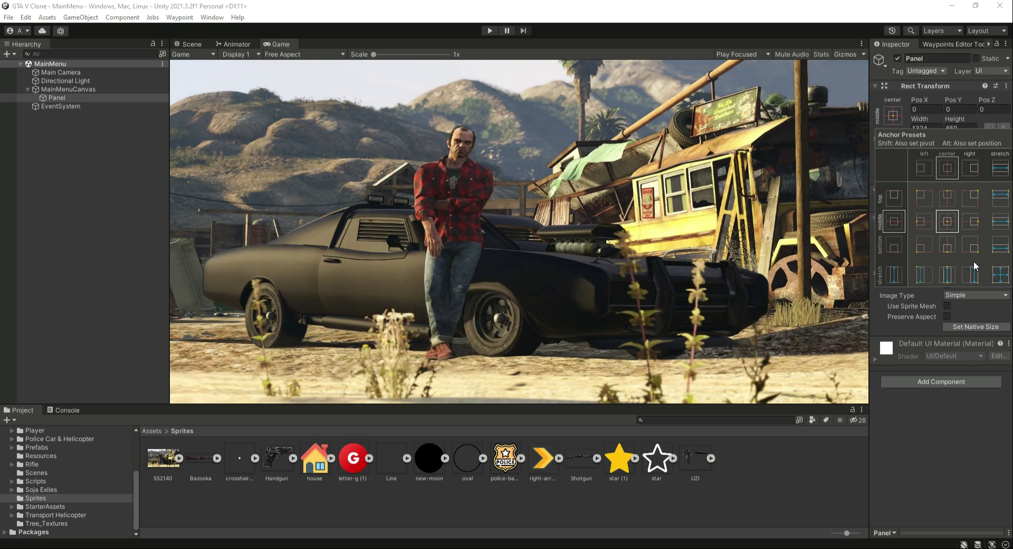
{"action": "left_click", "coordinate": [999, 278], "text": "alt+shift"}
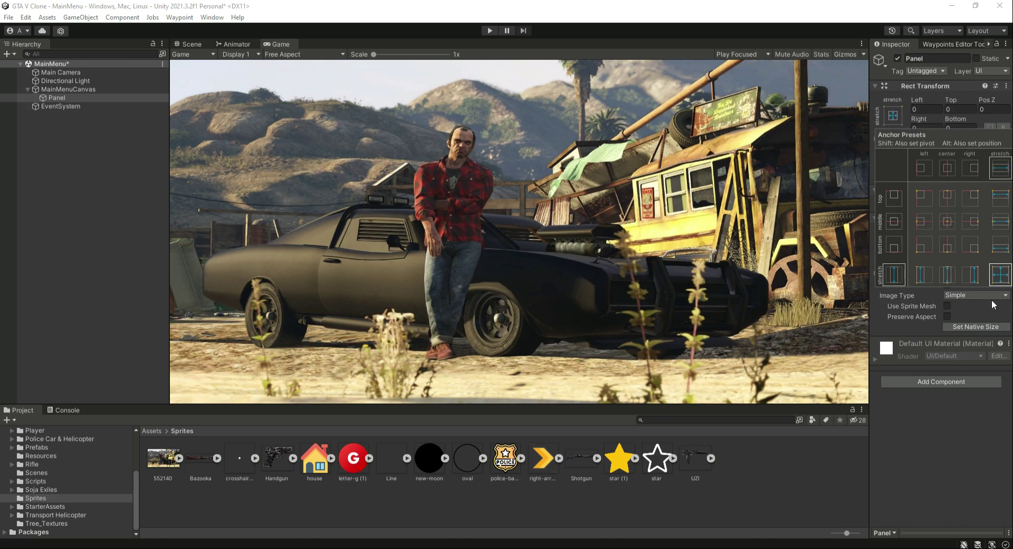
{"action": "left_click", "coordinate": [954, 431]}
- Check the full-screen background in a maximized game view, then restore the layout
{"action": "left_click", "coordinate": [861, 44]}
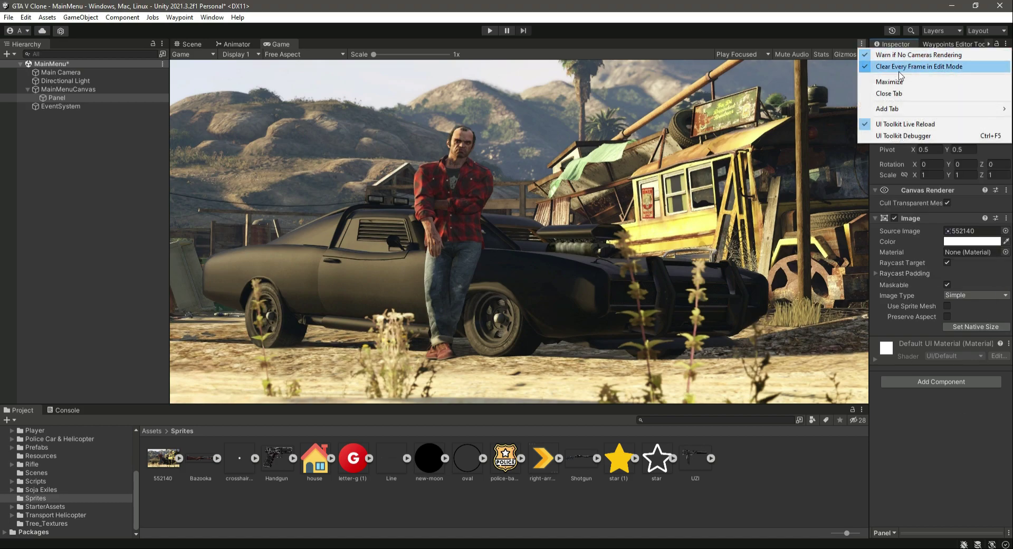
{"action": "left_click", "coordinate": [882, 81]}
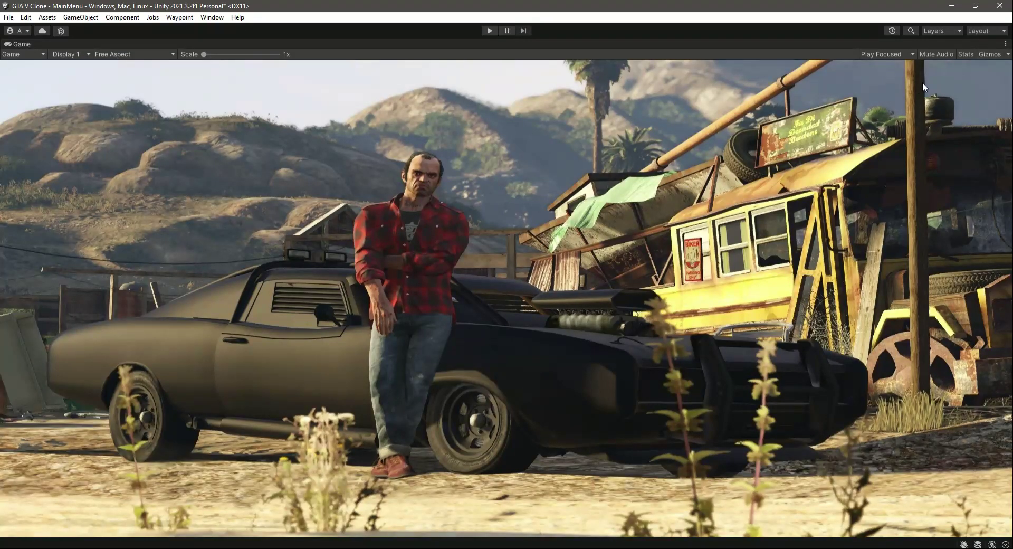
{"action": "left_click", "coordinate": [1004, 44]}
{"action": "left_click", "coordinate": [942, 83]}
- Create a child UI panel under Panel named MainMenuPanel, then show the Scene view
{"action": "left_click", "coordinate": [68, 97]}
{"action": "right_click", "coordinate": [68, 97]}
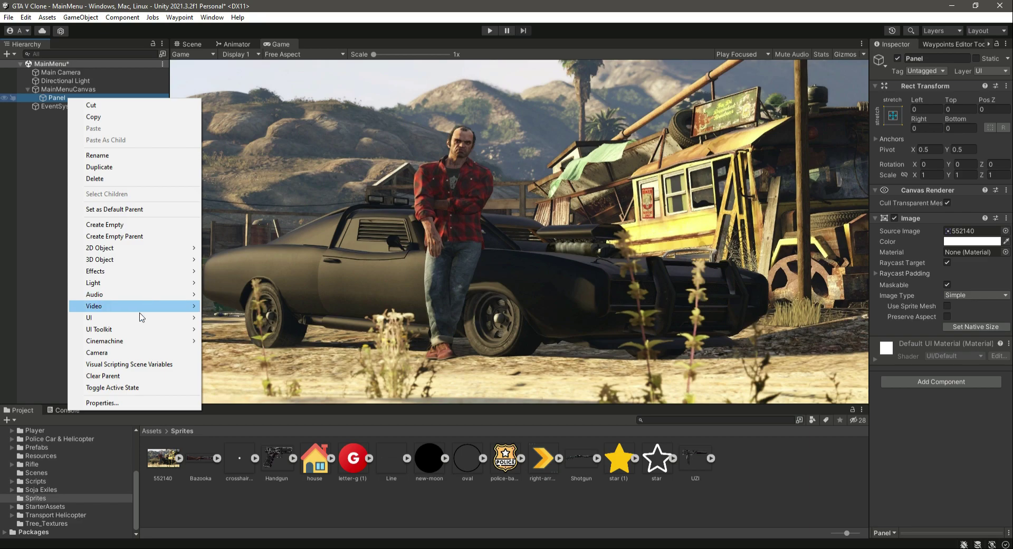
{"action": "mouse_move", "coordinate": [140, 319]}
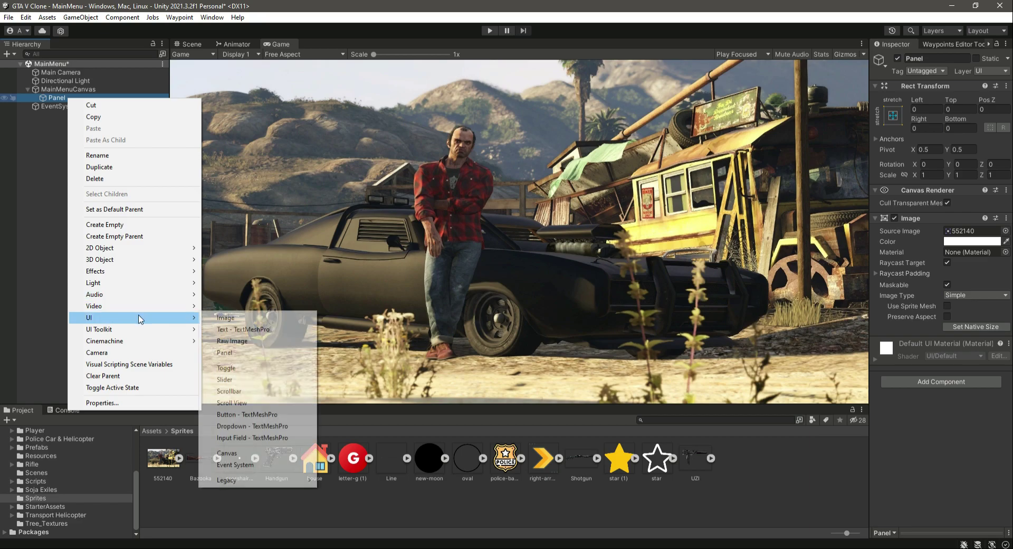
{"action": "left_click", "coordinate": [238, 352]}
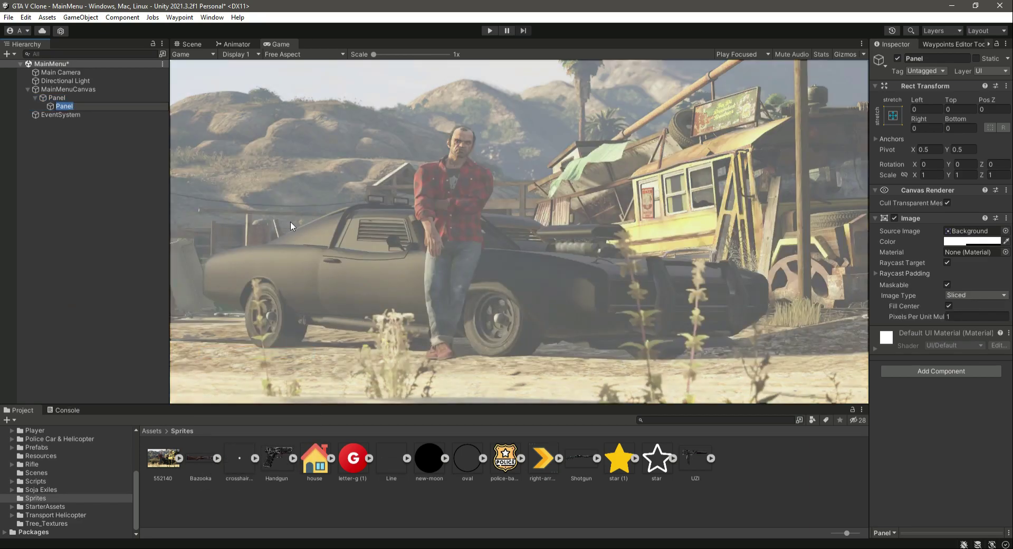
{"action": "left_click", "coordinate": [928, 58]}
{"action": "type", "text": "Ma"}
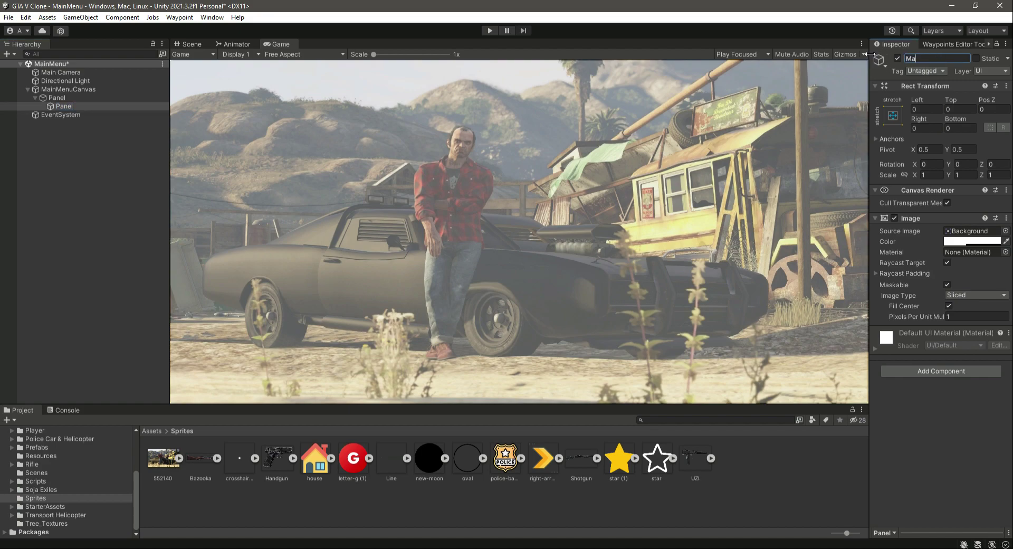
{"action": "type", "text": "inMenuPanel"}
{"action": "key", "text": "Return"}
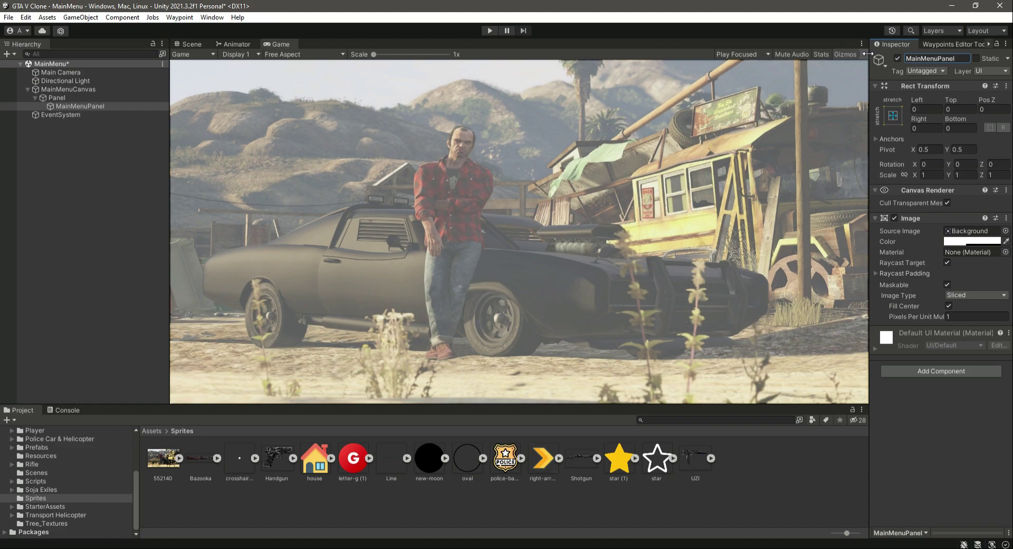
{"action": "left_click", "coordinate": [193, 44]}
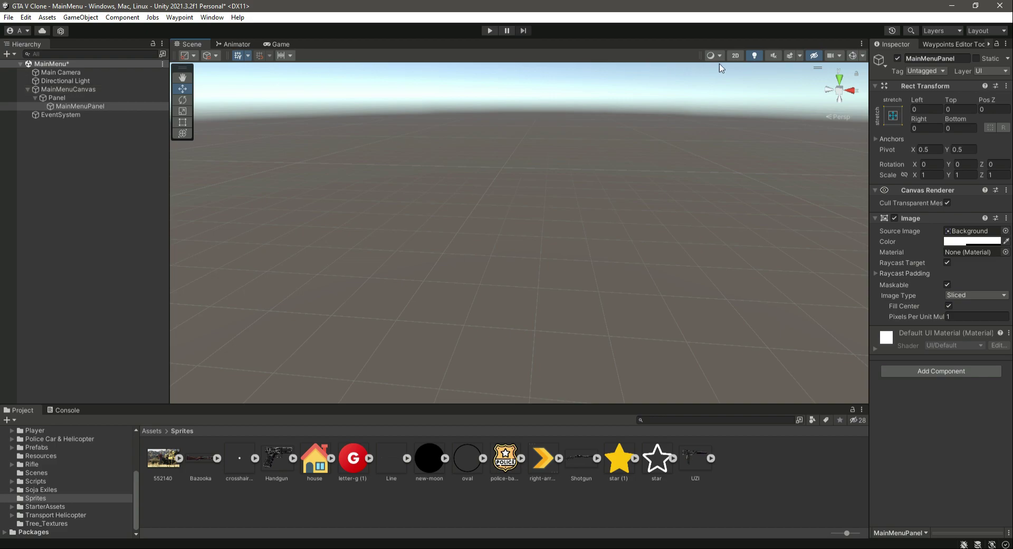
- In 2D mode, pull MainMenuPanel's right, top, left and bottom edges inward
{"action": "left_click", "coordinate": [735, 55]}
{"action": "left_click", "coordinate": [56, 90]}
{"action": "left_click", "coordinate": [62, 96]}
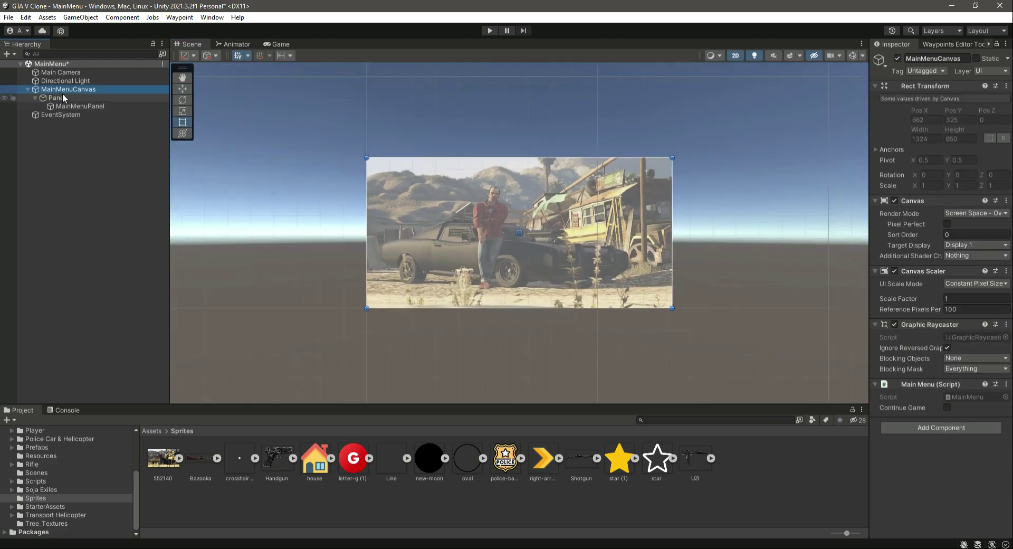
{"action": "left_click", "coordinate": [71, 106]}
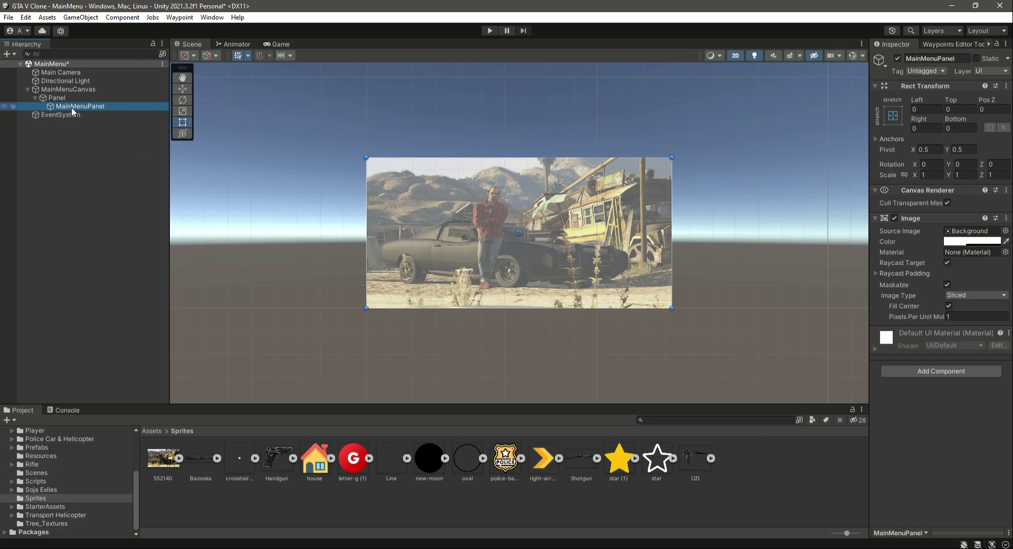
{"action": "scroll", "coordinate": [461, 208], "scroll_direction": "up", "scroll_amount": 3}
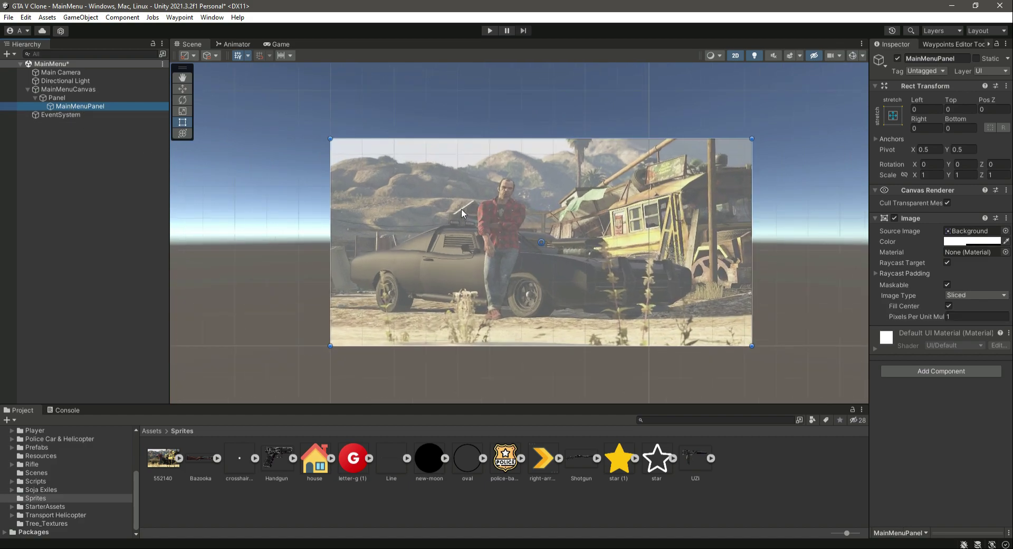
{"action": "scroll", "coordinate": [462, 208], "scroll_direction": "up", "scroll_amount": 2}
{"action": "middle_click_drag", "start_coordinate": [535, 280], "coordinate": [501, 256]}
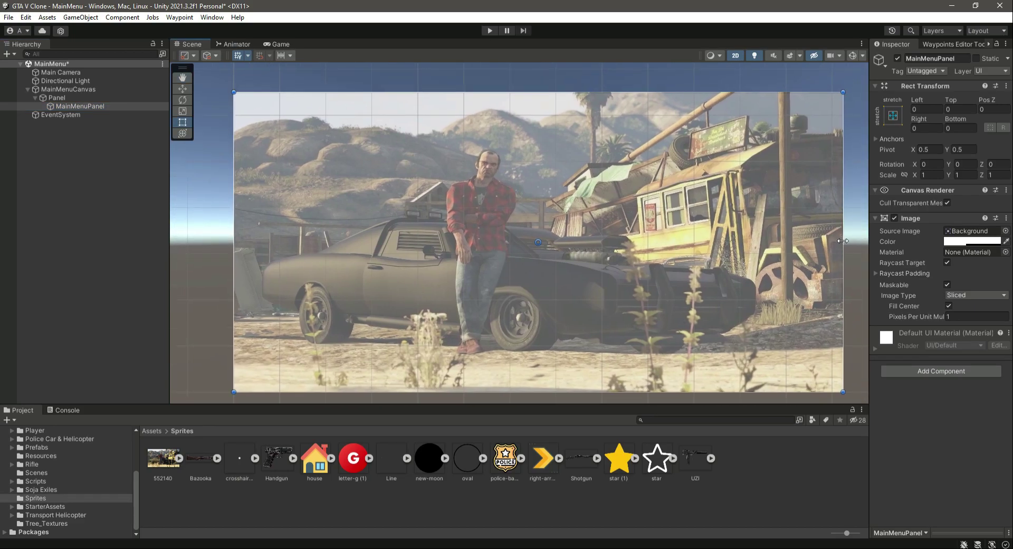
{"action": "left_click", "coordinate": [100, 105]}
{"action": "left_click_drag", "start_coordinate": [839, 224], "coordinate": [419, 231]}
{"action": "left_click_drag", "start_coordinate": [388, 92], "coordinate": [397, 160]}
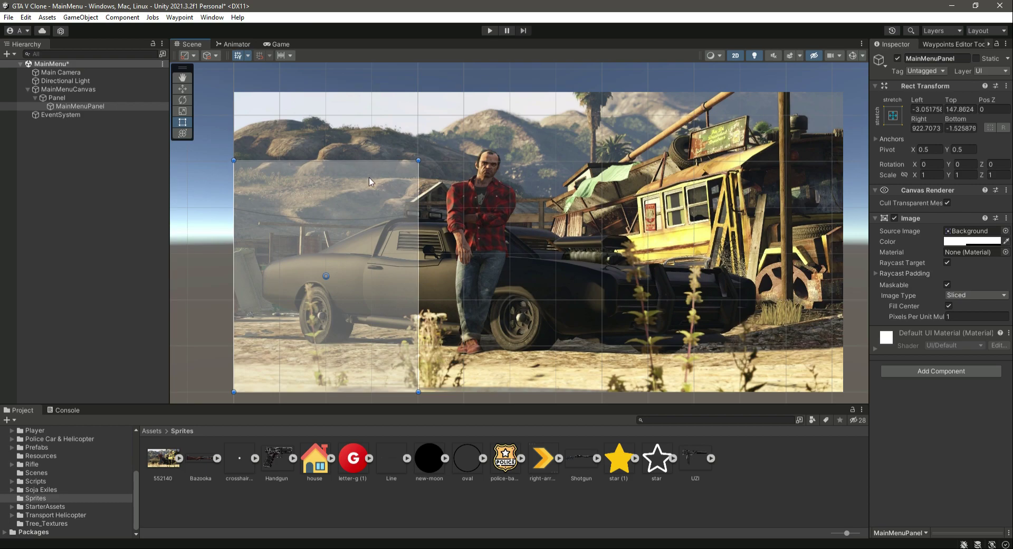
{"action": "left_click_drag", "start_coordinate": [235, 269], "coordinate": [280, 268]}
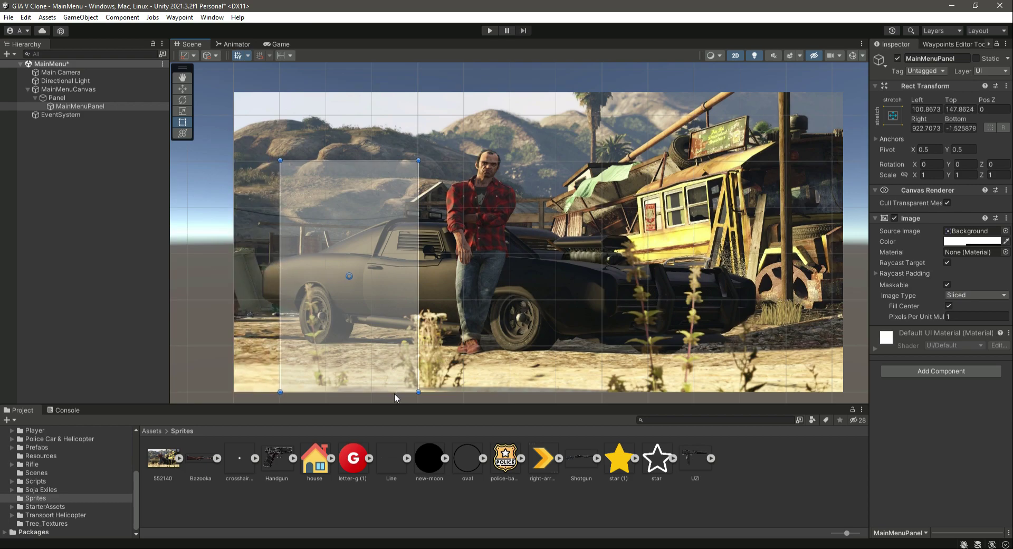
{"action": "middle_click_drag", "start_coordinate": [391, 401], "coordinate": [391, 355]}
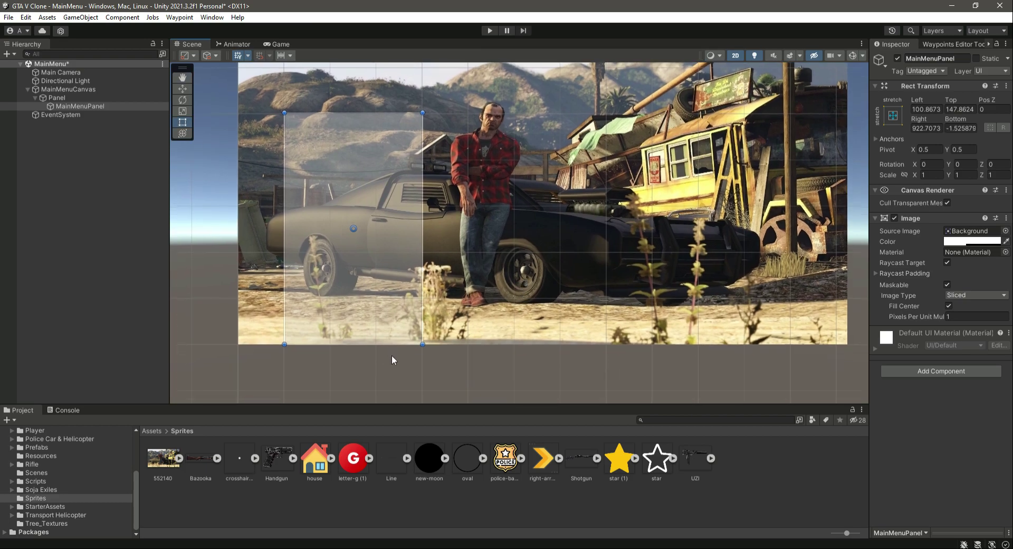
{"action": "left_click_drag", "start_coordinate": [395, 346], "coordinate": [402, 254]}
- Fine-tune MainMenuPanel's top, left and bottom edges slightly
{"action": "scroll", "coordinate": [335, 164], "scroll_direction": "up", "scroll_amount": 3}
{"action": "middle_click_drag", "start_coordinate": [401, 130], "coordinate": [434, 180]}
{"action": "scroll", "coordinate": [359, 137], "scroll_direction": "up", "scroll_amount": 2}
{"action": "middle_click_drag", "start_coordinate": [359, 137], "coordinate": [388, 142]}
{"action": "left_click_drag", "start_coordinate": [398, 130], "coordinate": [389, 131]}
{"action": "left_click_drag", "start_coordinate": [316, 239], "coordinate": [315, 238]}
{"action": "middle_click_drag", "start_coordinate": [570, 311], "coordinate": [497, 165]}
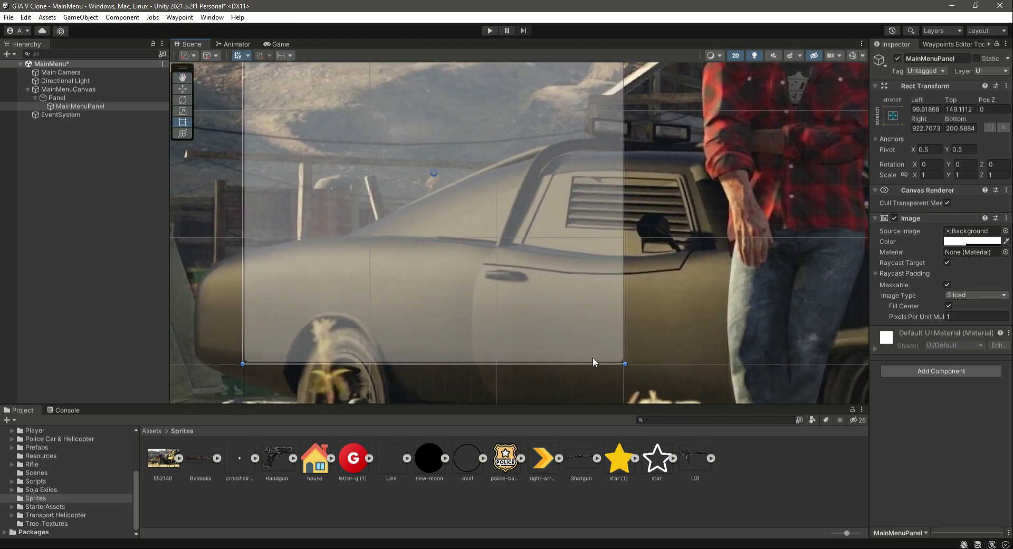
{"action": "left_click_drag", "start_coordinate": [584, 364], "coordinate": [622, 350]}
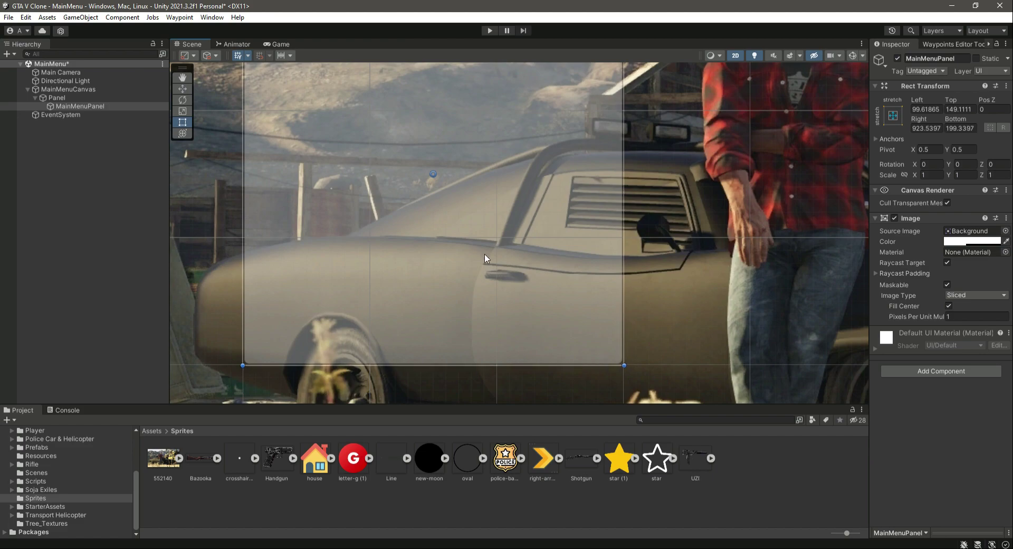
{"action": "scroll", "coordinate": [486, 260], "scroll_direction": "down", "scroll_amount": 5}
- Check the panel in the maximized game view, narrow it from the right, and save
{"action": "left_click", "coordinate": [277, 43]}
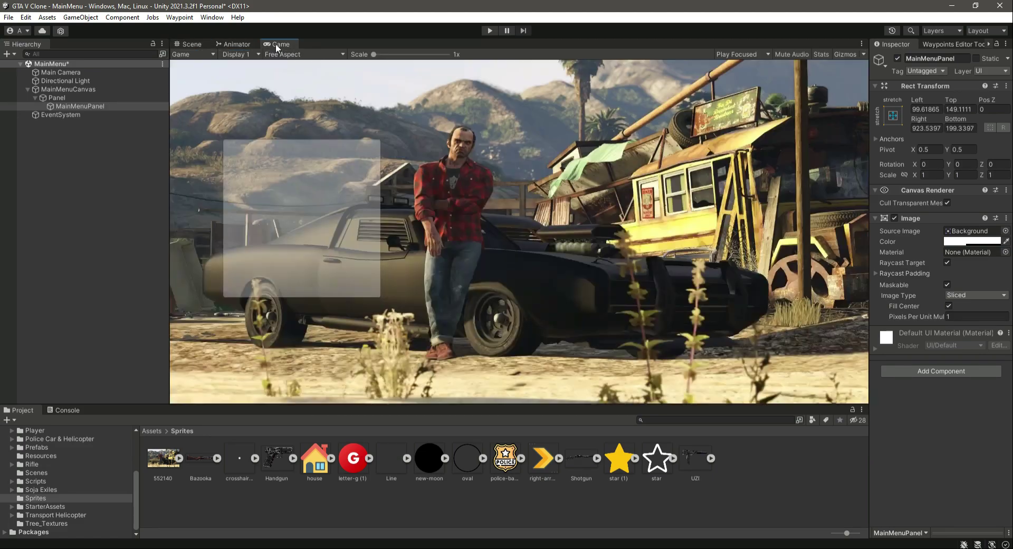
{"action": "left_click", "coordinate": [861, 44]}
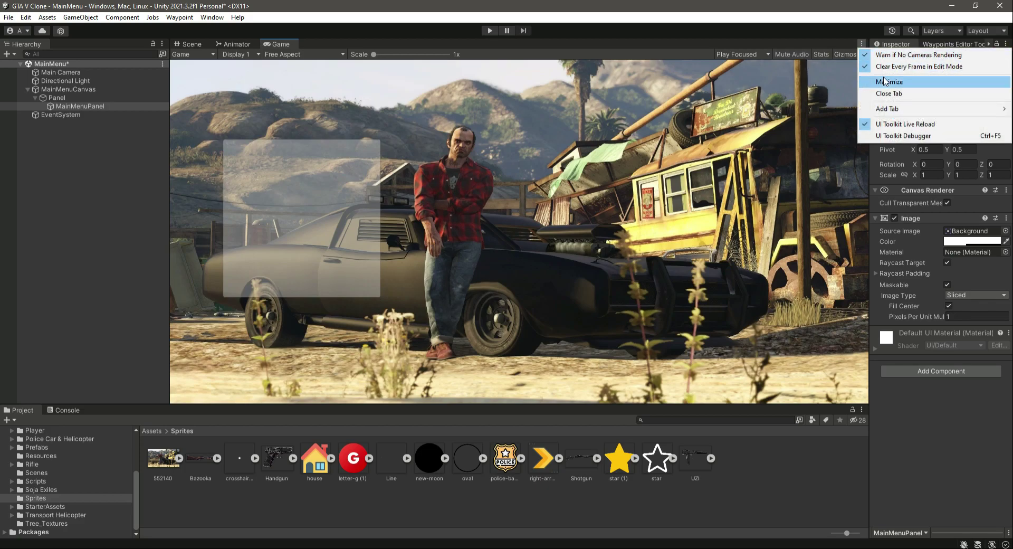
{"action": "left_click", "coordinate": [885, 82]}
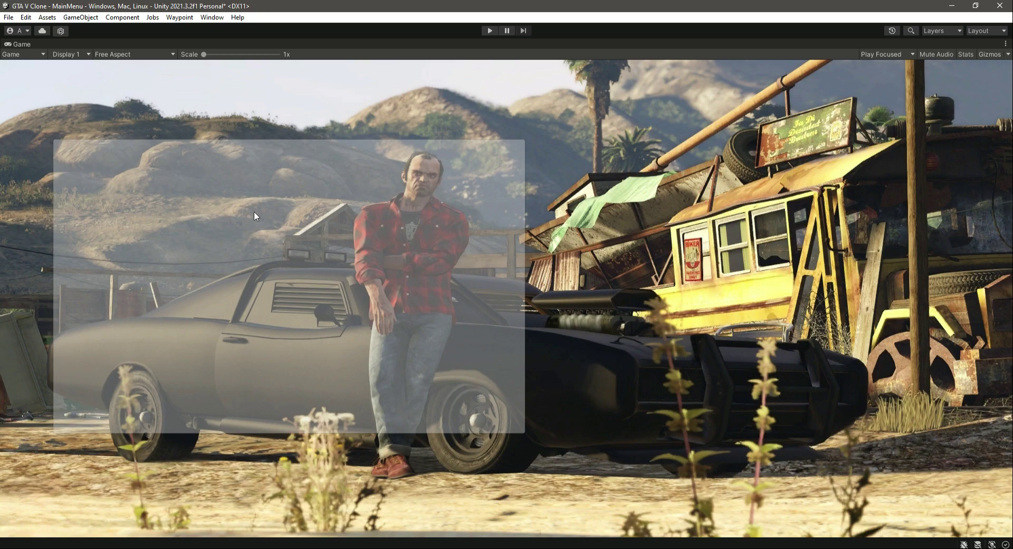
{"action": "left_click", "coordinate": [1006, 44]}
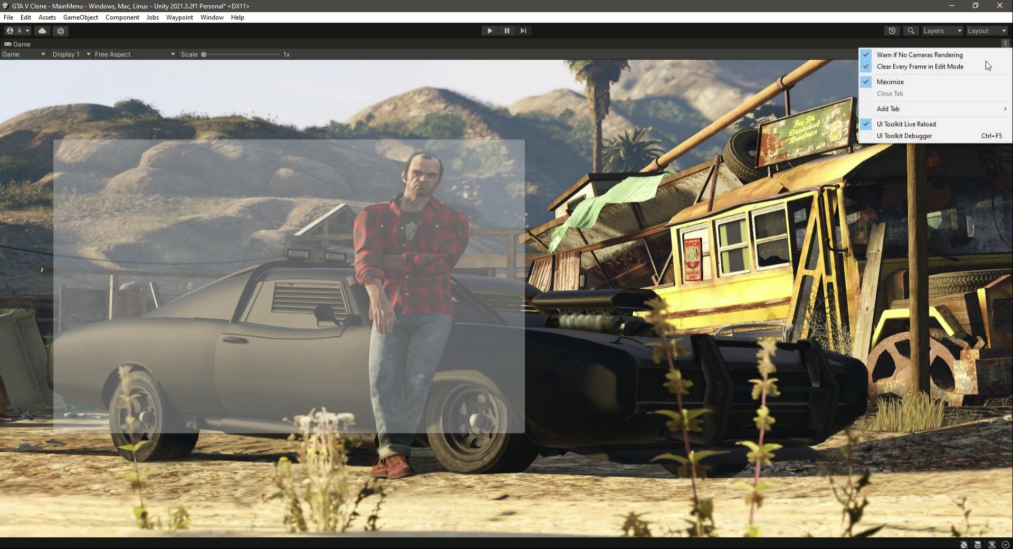
{"action": "left_click", "coordinate": [897, 84]}
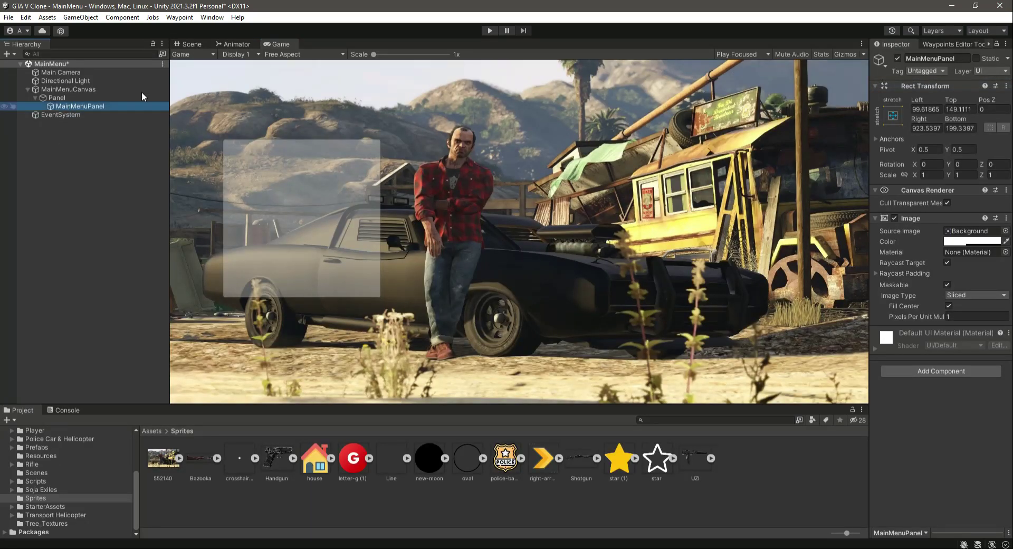
{"action": "left_click", "coordinate": [184, 44]}
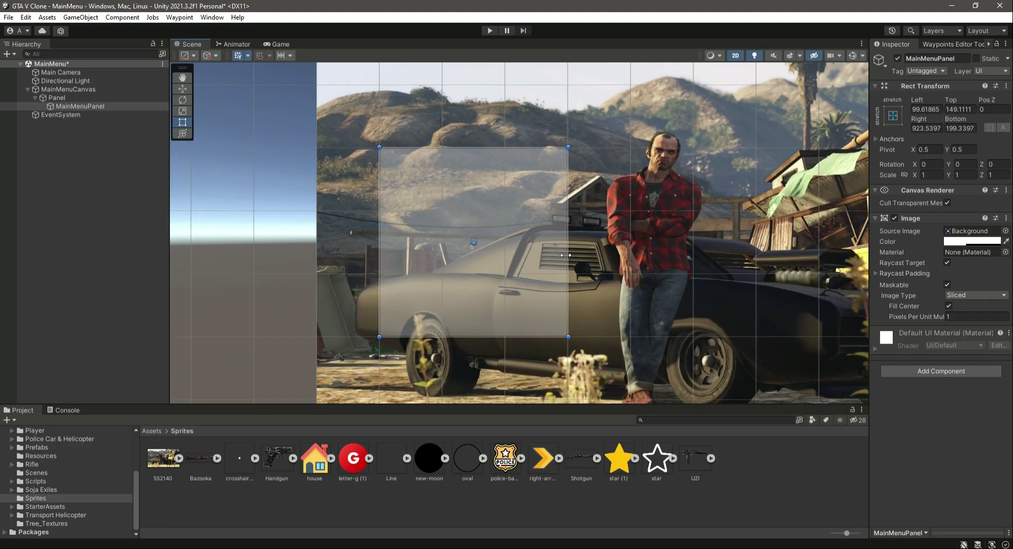
{"action": "left_click_drag", "start_coordinate": [566, 260], "coordinate": [507, 279]}
{"action": "key", "text": "ctrl+s"}
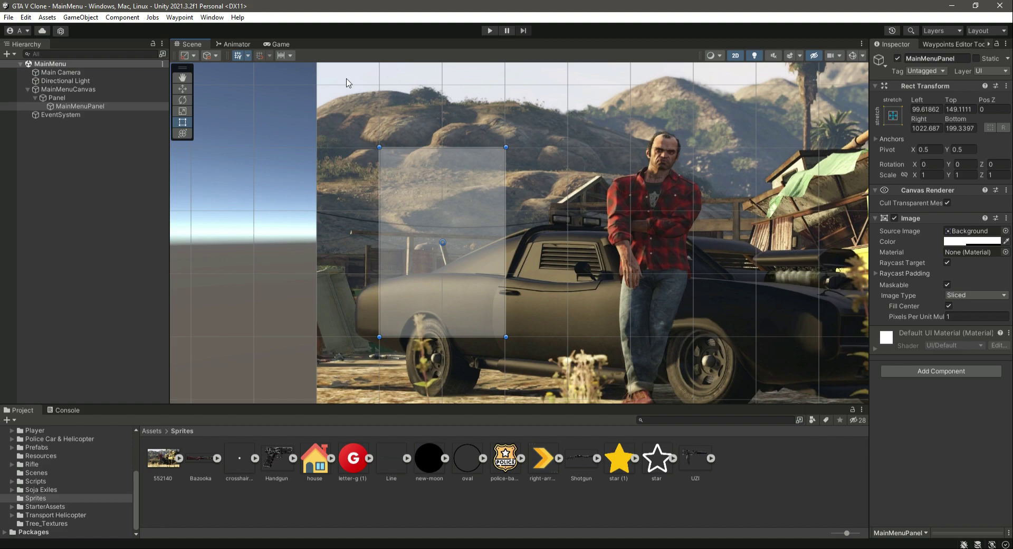
- Anchor MainMenuPanel middle-left, move it right and slightly up, and save the scene
{"action": "left_click", "coordinate": [894, 117]}
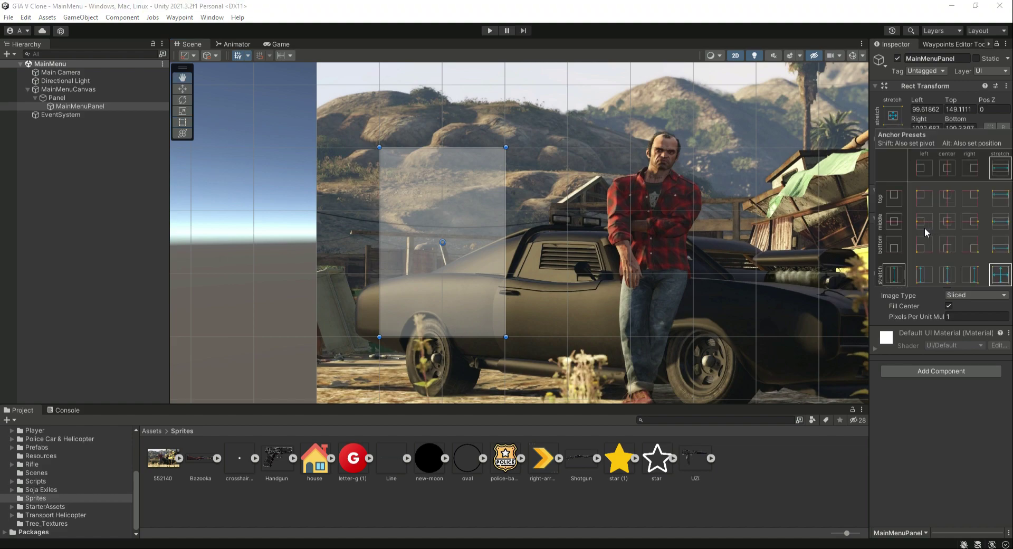
{"action": "left_click", "coordinate": [920, 222]}
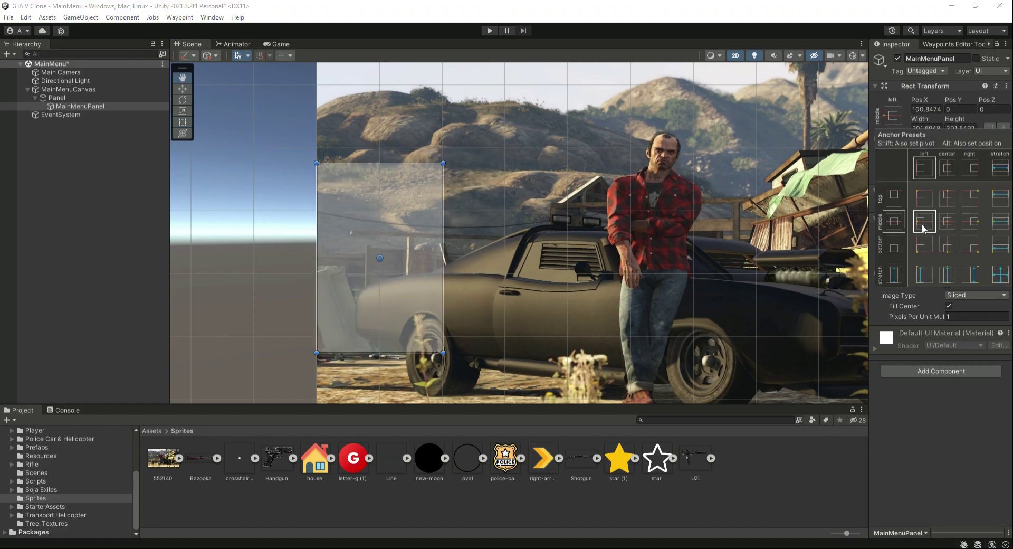
{"action": "left_click", "coordinate": [102, 190]}
{"action": "left_click", "coordinate": [87, 107]}
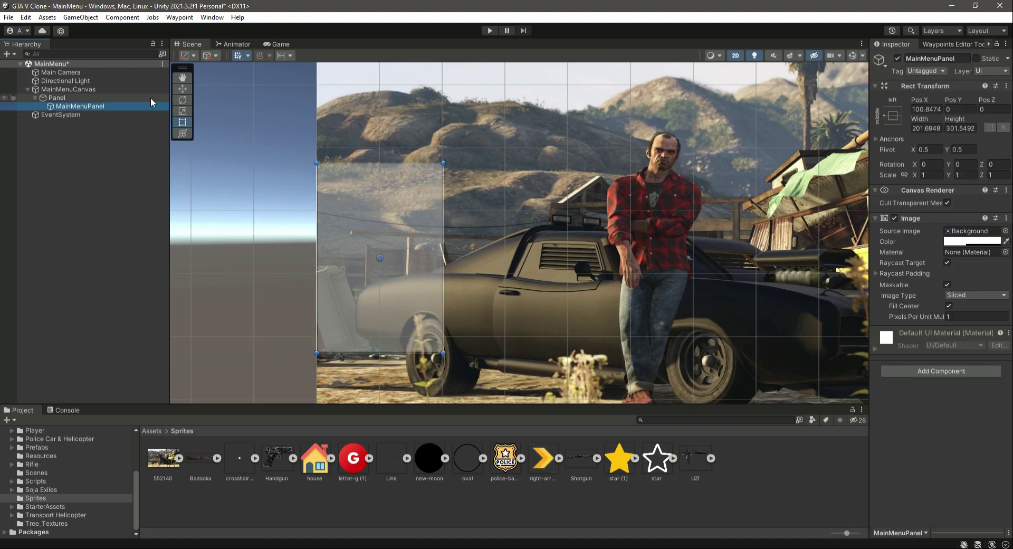
{"action": "left_click", "coordinate": [183, 88]}
{"action": "left_click_drag", "start_coordinate": [424, 260], "coordinate": [485, 269]}
{"action": "left_click_drag", "start_coordinate": [442, 221], "coordinate": [445, 204]}
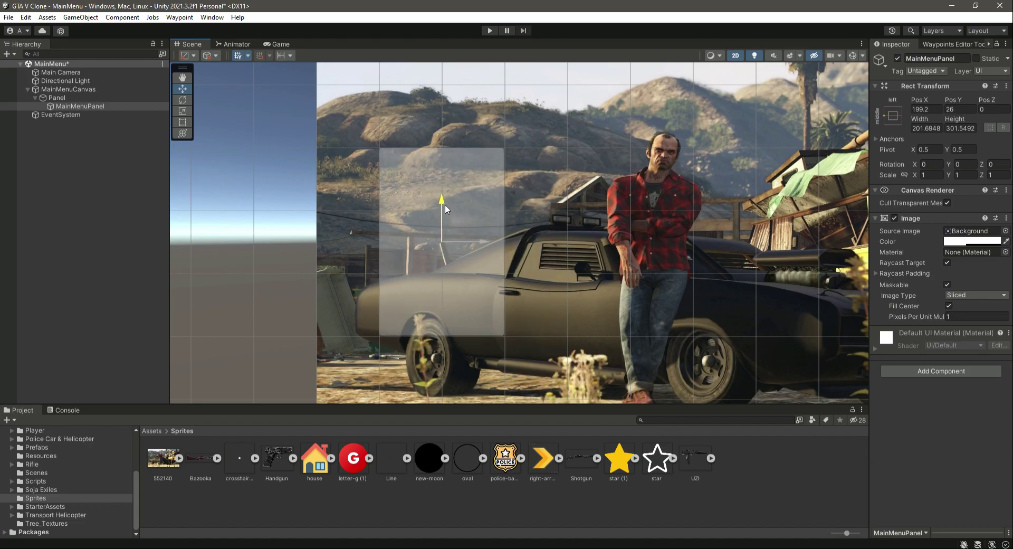
{"action": "key", "text": "ctrl+s"}
- Preview the scene in a maximized game view, then restore the editor layout
{"action": "left_click", "coordinate": [277, 44]}
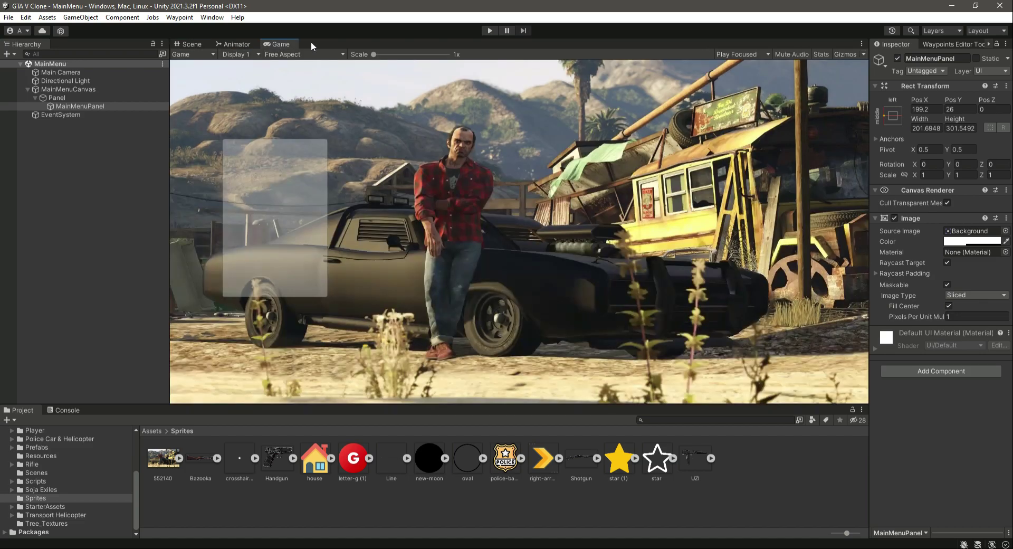
{"action": "left_click", "coordinate": [862, 44]}
{"action": "left_click", "coordinate": [873, 80]}
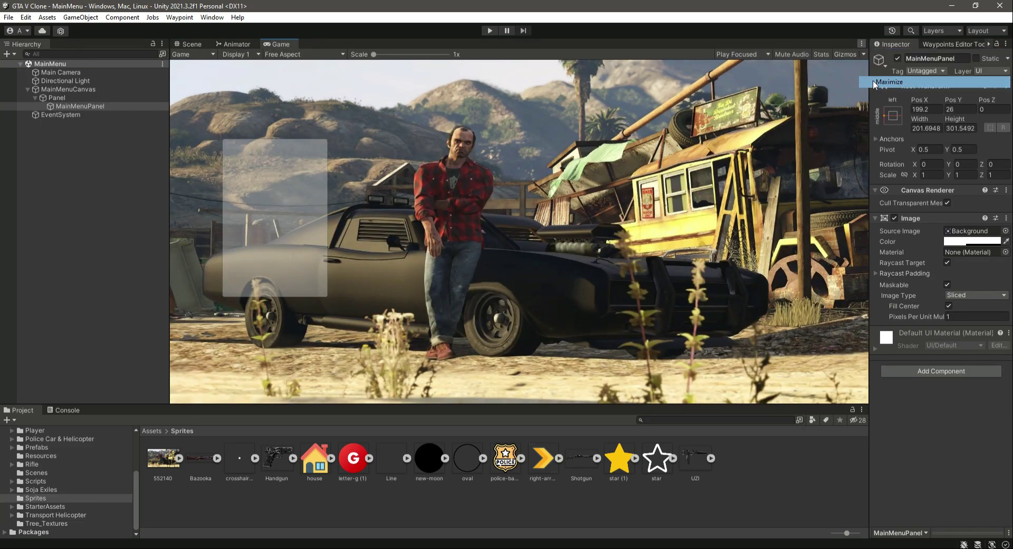
{"action": "left_click", "coordinate": [1006, 43]}
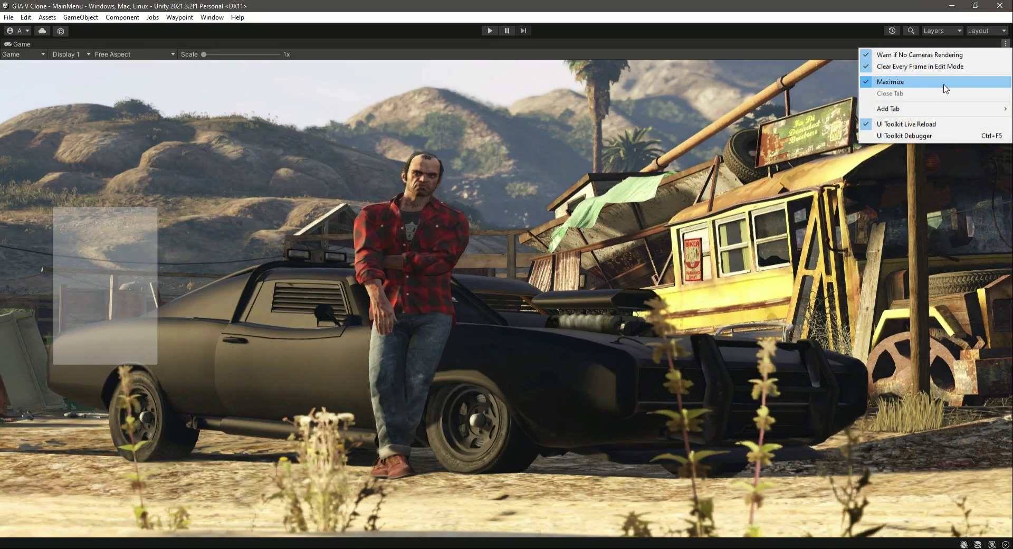
{"action": "left_click", "coordinate": [886, 81]}
- Widen MainMenuPanel to about 300 units and stretch its bottom edge down, then save
{"action": "left_click", "coordinate": [189, 44]}
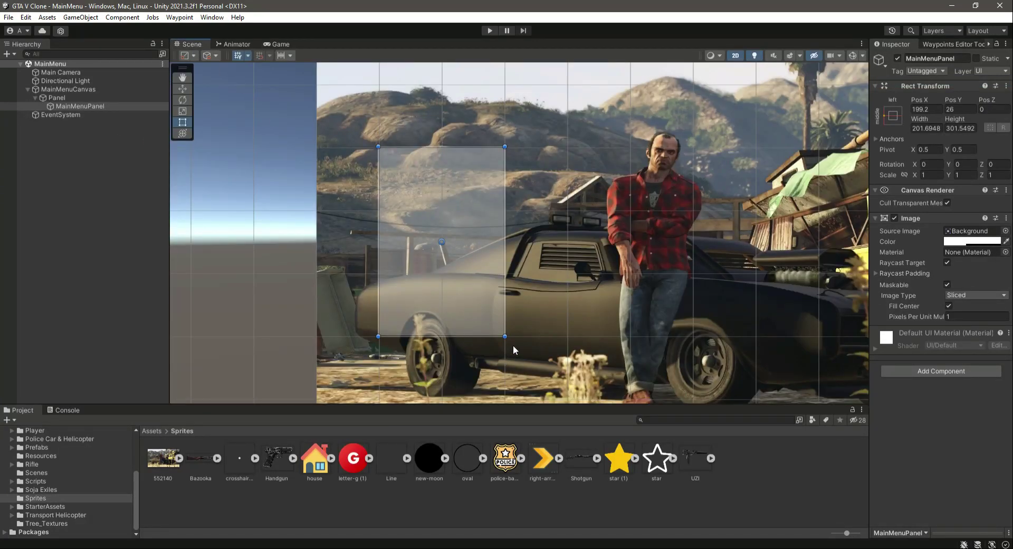
{"action": "left_click_drag", "start_coordinate": [505, 313], "coordinate": [541, 313]}
{"action": "left_click_drag", "start_coordinate": [564, 312], "coordinate": [570, 312]}
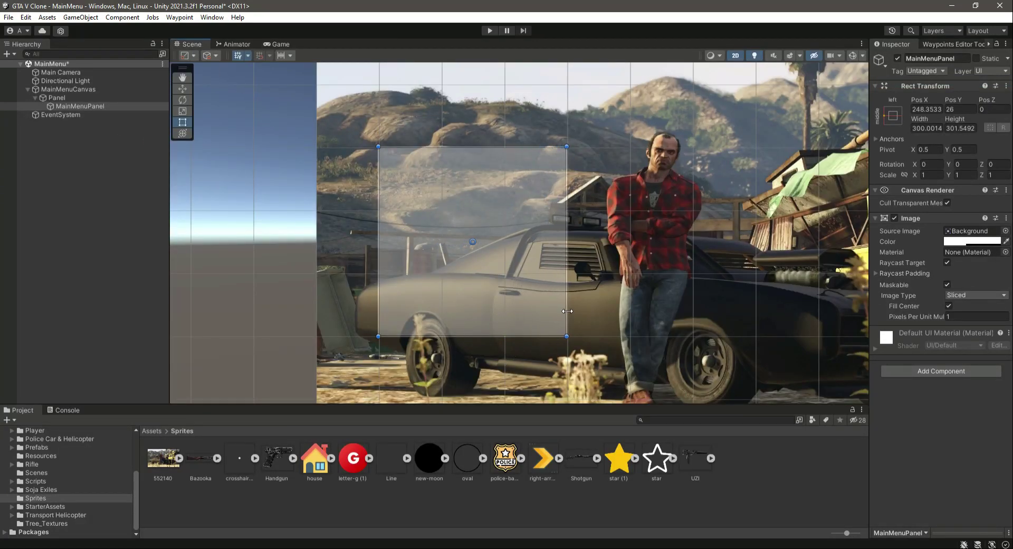
{"action": "middle_click_drag", "start_coordinate": [534, 341], "coordinate": [532, 271]}
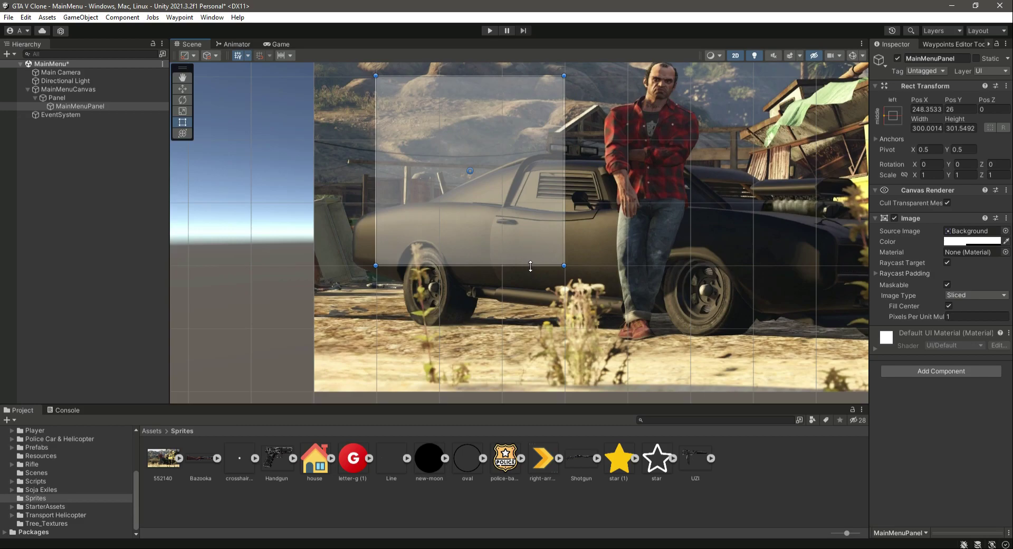
{"action": "left_click_drag", "start_coordinate": [530, 265], "coordinate": [531, 312]}
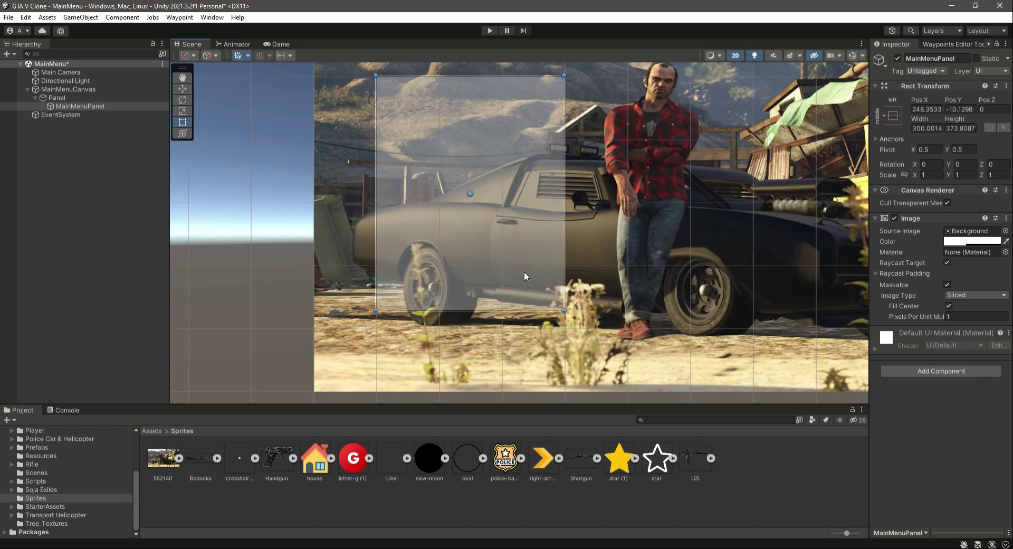
{"action": "key", "text": "ctrl+s"}
- Inspect the larger panel in the maximized game view and restore the layout
{"action": "left_click", "coordinate": [276, 44]}
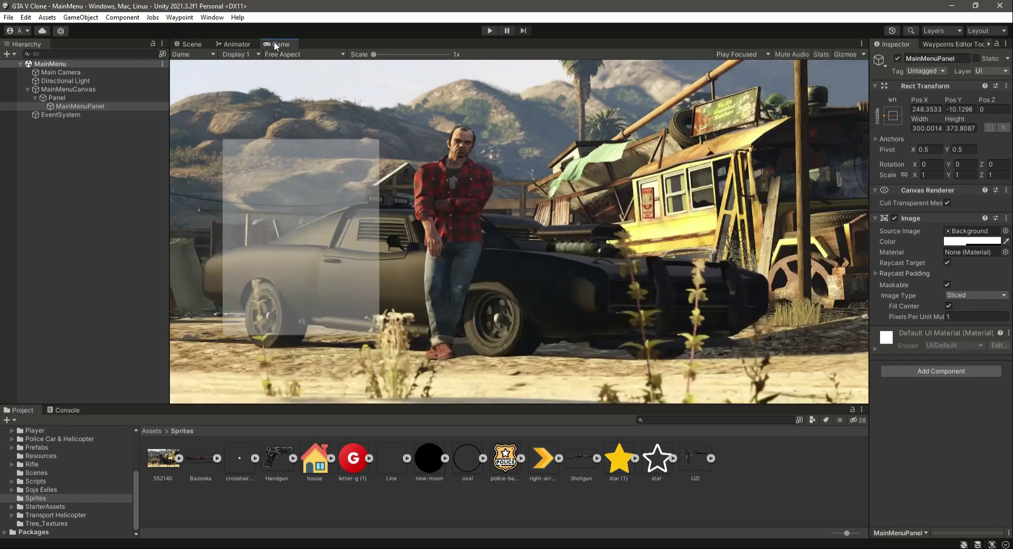
{"action": "left_click", "coordinate": [861, 45]}
{"action": "left_click", "coordinate": [876, 85]}
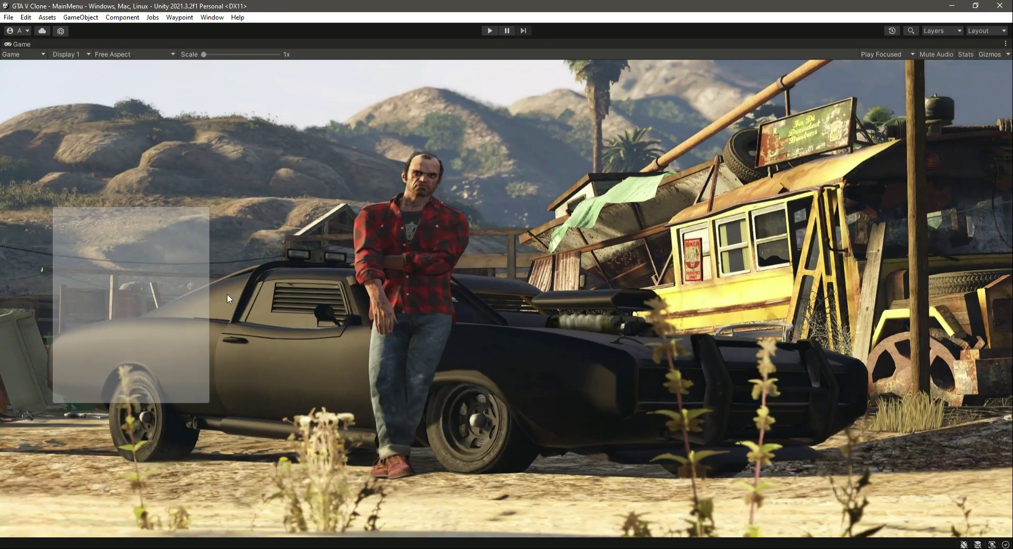
{"action": "left_click", "coordinate": [1005, 44]}
{"action": "left_click", "coordinate": [886, 83]}
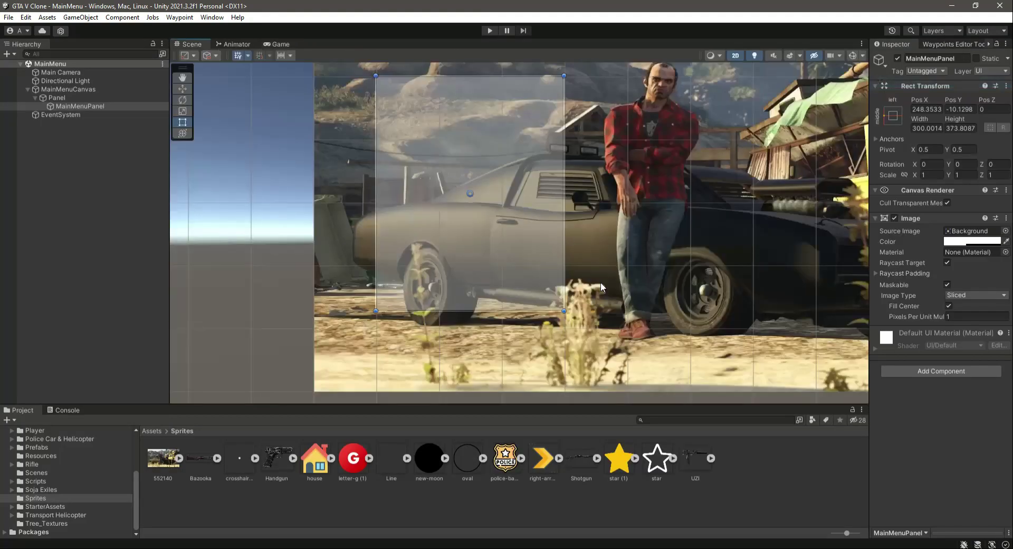
- Extend the panel's bottom, top, right and left edges further and save the scene
{"action": "left_click_drag", "start_coordinate": [528, 314], "coordinate": [528, 345]}
{"action": "middle_click_drag", "start_coordinate": [522, 69], "coordinate": [526, 151]}
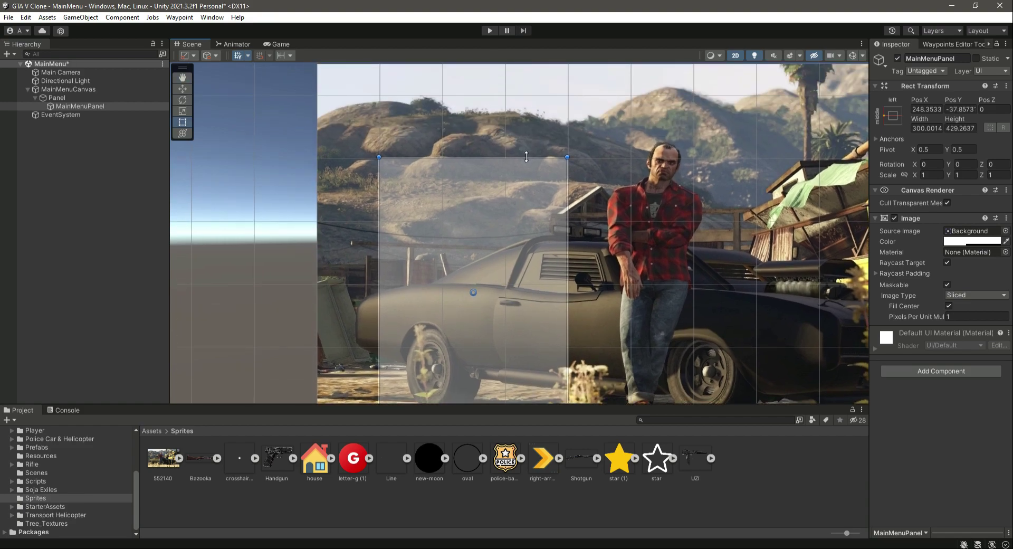
{"action": "left_click_drag", "start_coordinate": [526, 157], "coordinate": [526, 133]}
{"action": "left_click_drag", "start_coordinate": [568, 239], "coordinate": [597, 239]}
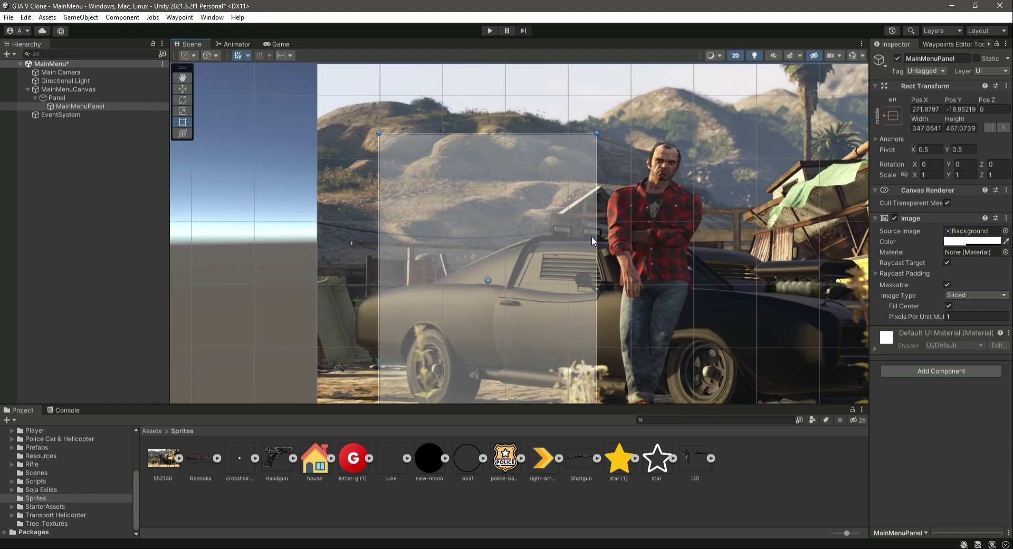
{"action": "left_click_drag", "start_coordinate": [378, 297], "coordinate": [371, 297]}
{"action": "key", "text": "ctrl+s"}
- Verify the enlarged panel in the maximized game view, then reselect MainMenuPanel
{"action": "left_click", "coordinate": [280, 44]}
{"action": "left_click", "coordinate": [861, 44]}
{"action": "left_click", "coordinate": [897, 53]}
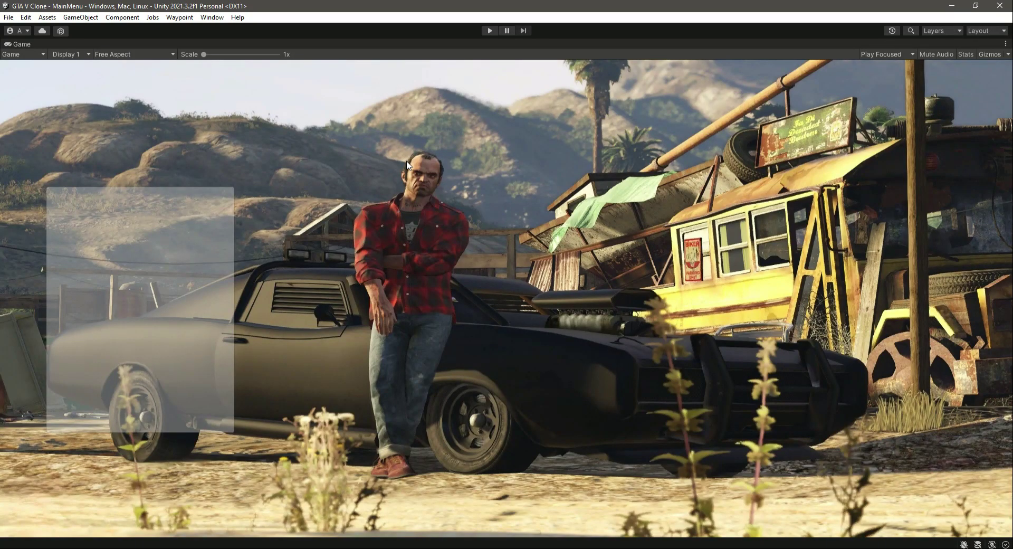
{"action": "left_click", "coordinate": [1005, 43]}
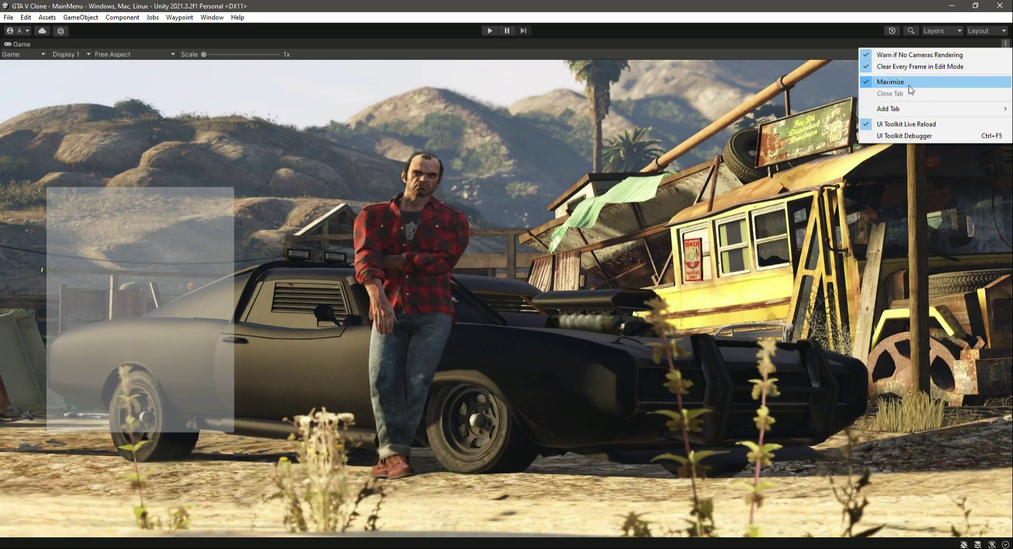
{"action": "left_click", "coordinate": [909, 86]}
{"action": "left_click", "coordinate": [78, 106]}
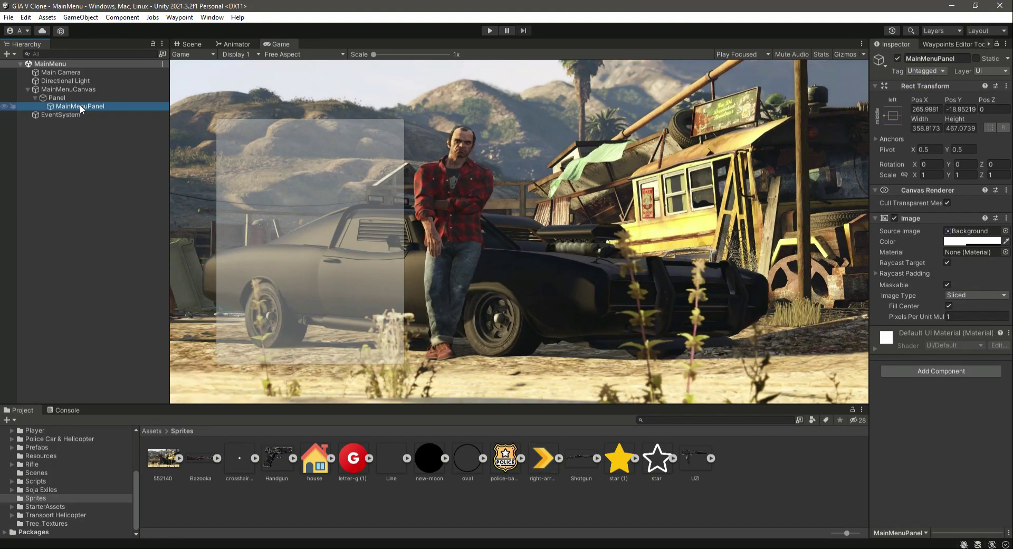
- Add a UI > Legacy > Button inside MainMenuPanel named ContinueButton, then select its Text child
{"action": "right_click", "coordinate": [81, 105]}
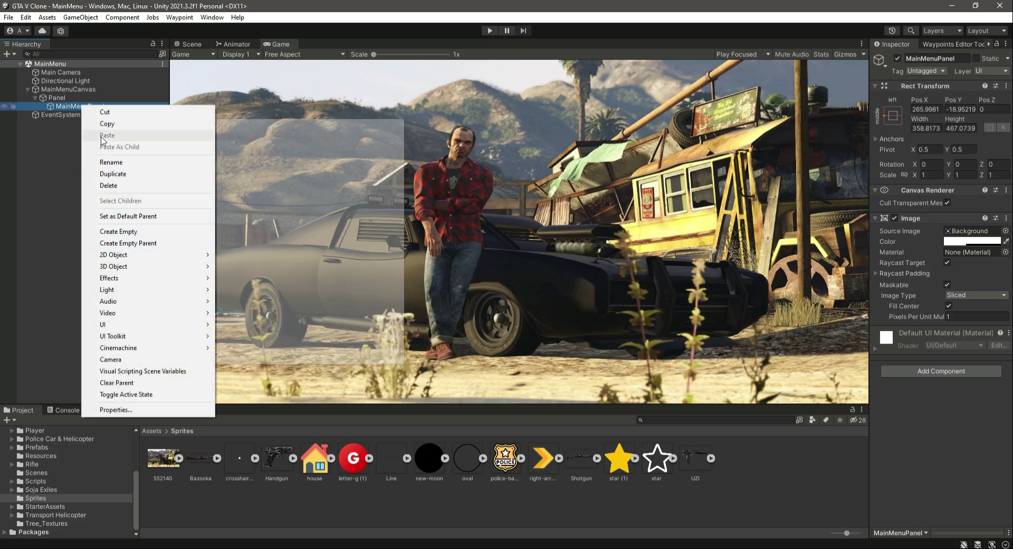
{"action": "mouse_move", "coordinate": [191, 324]}
{"action": "mouse_move", "coordinate": [283, 487]}
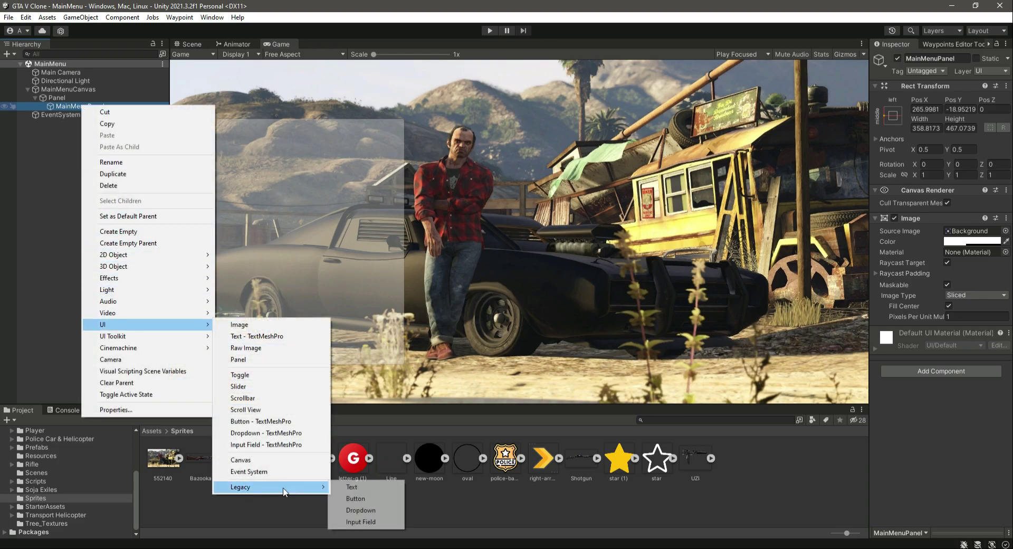
{"action": "left_click", "coordinate": [350, 499]}
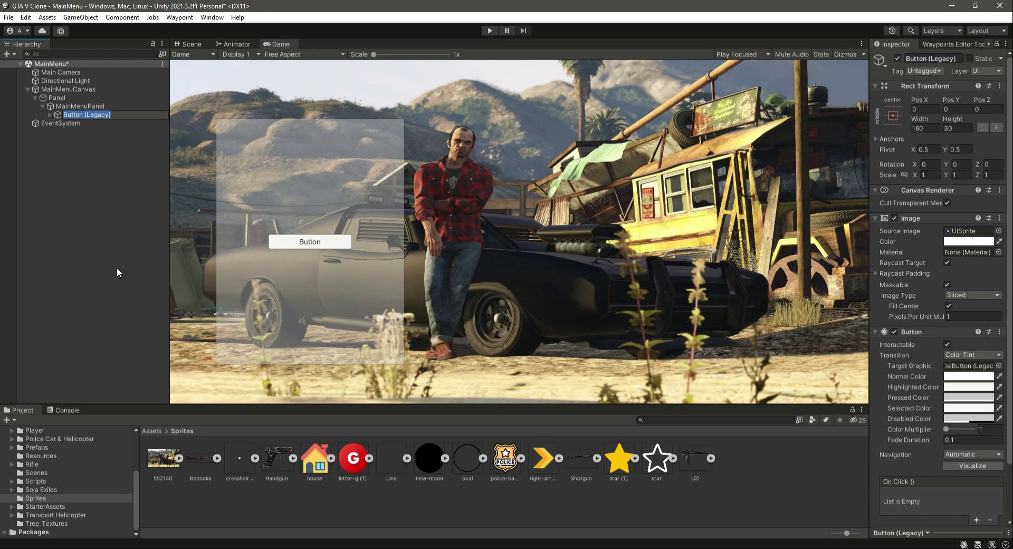
{"action": "type", "text": "ContinueButton"}
{"action": "key", "text": "Return"}
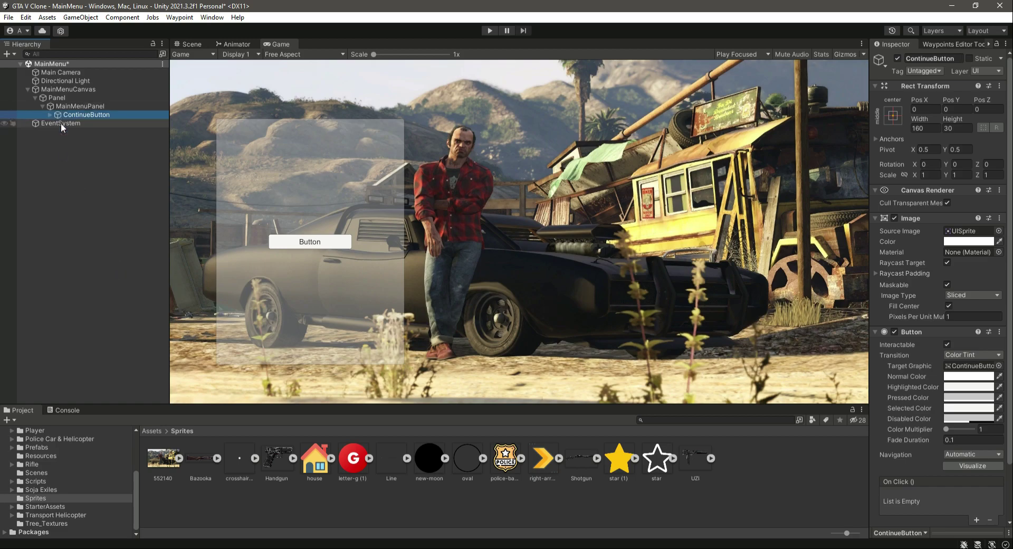
{"action": "left_click", "coordinate": [49, 114]}
{"action": "left_click", "coordinate": [75, 123]}
- Change the label text to 'Continue', font to pricedow, and colour to white (FFFFFF)
{"action": "double_click", "coordinate": [890, 241]}
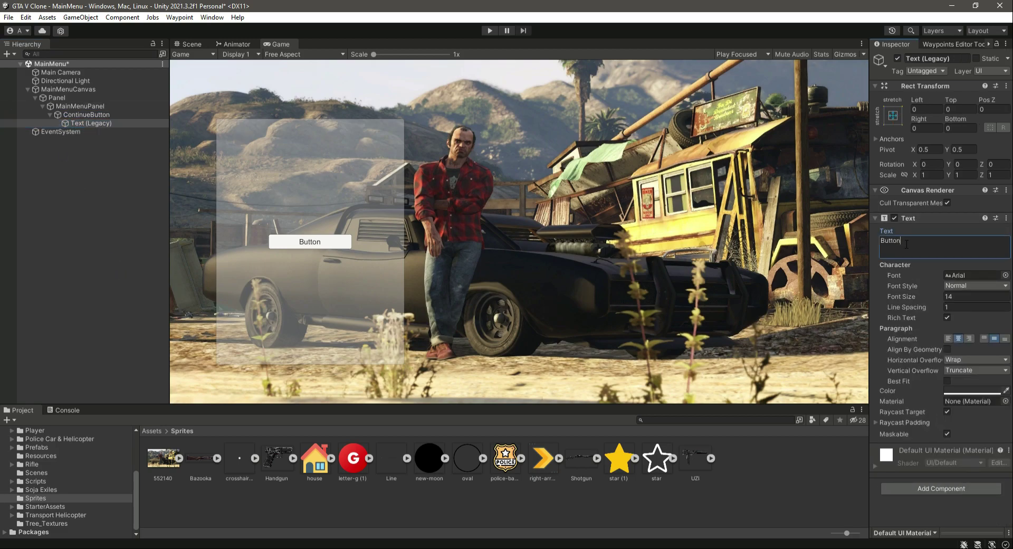
{"action": "type", "text": "Continue"}
{"action": "left_click", "coordinate": [1005, 275]}
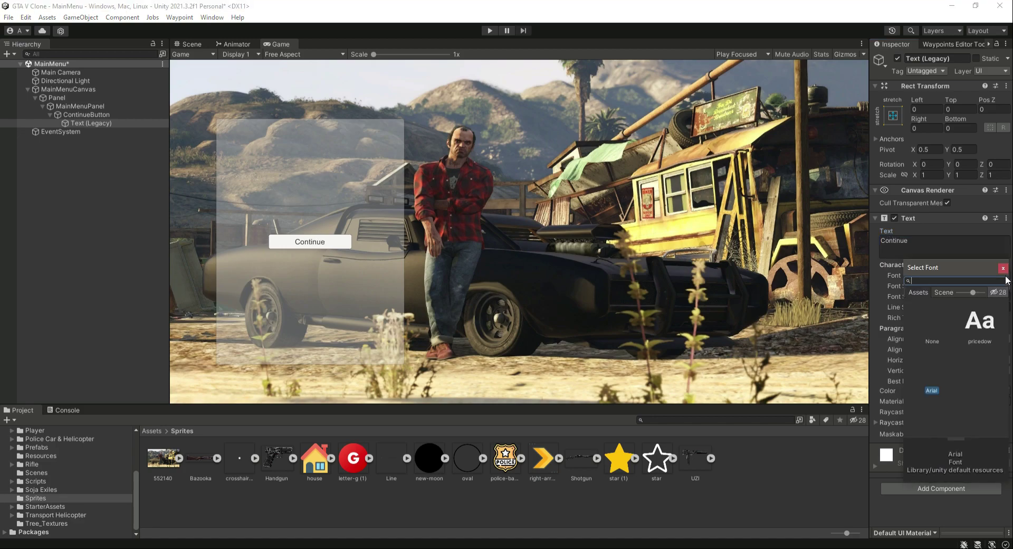
{"action": "left_click", "coordinate": [985, 327]}
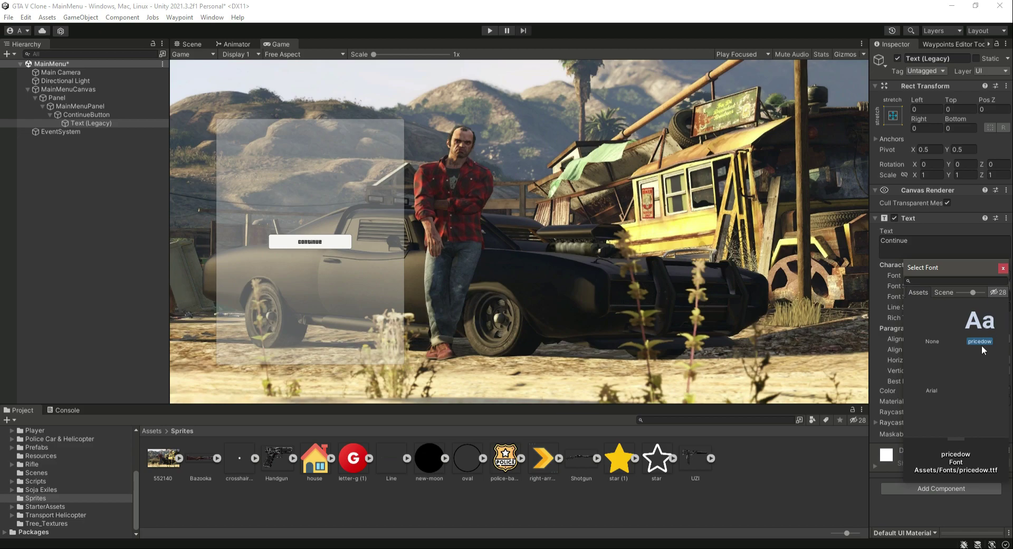
{"action": "left_click", "coordinate": [1003, 268]}
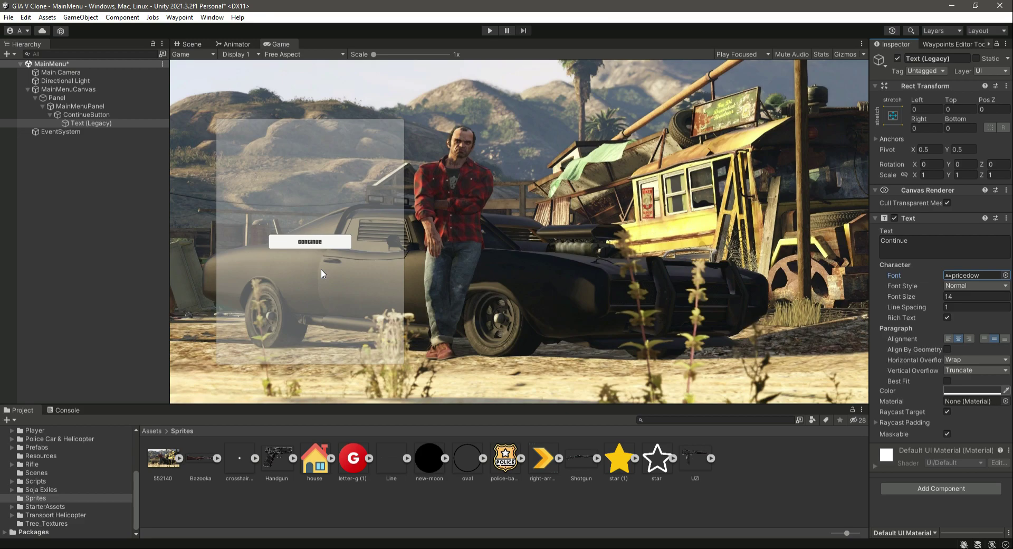
{"action": "left_click", "coordinate": [949, 393]}
{"action": "left_click_drag", "start_coordinate": [941, 391], "coordinate": [893, 338]}
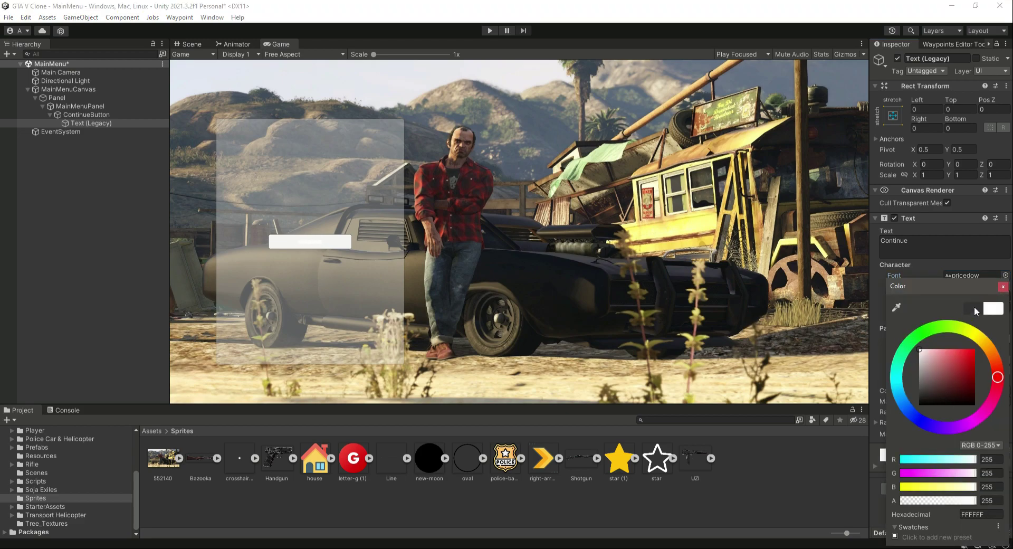
{"action": "left_click", "coordinate": [1003, 286]}
{"action": "left_click", "coordinate": [86, 115]}
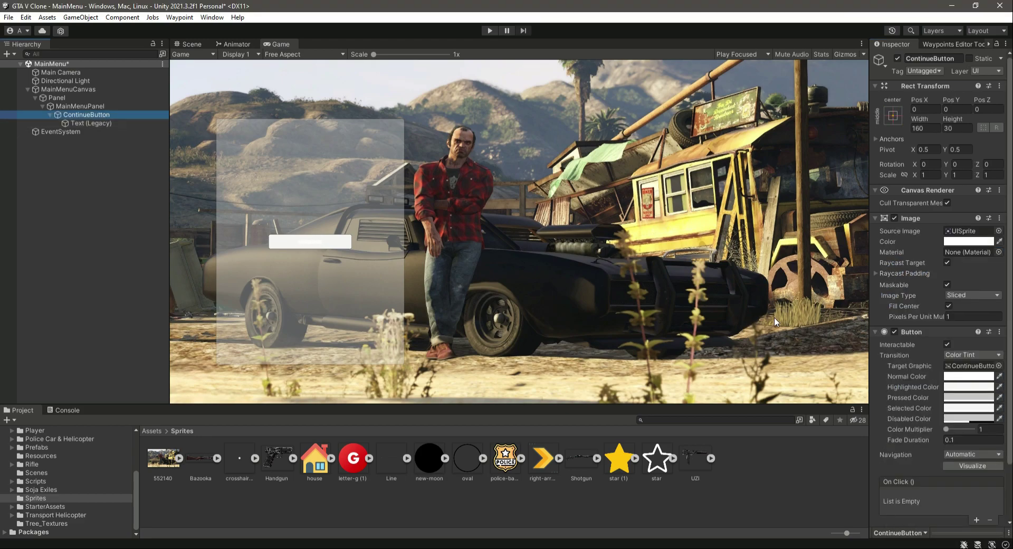
- Make the ContinueButton background colour fully transparent
{"action": "left_click", "coordinate": [968, 241]}
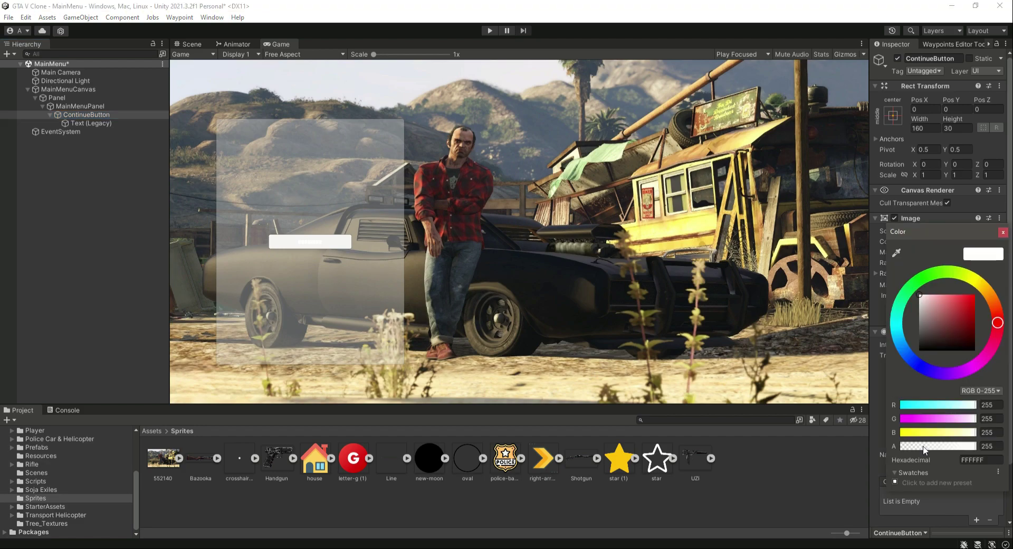
{"action": "left_click_drag", "start_coordinate": [924, 447], "coordinate": [889, 446]}
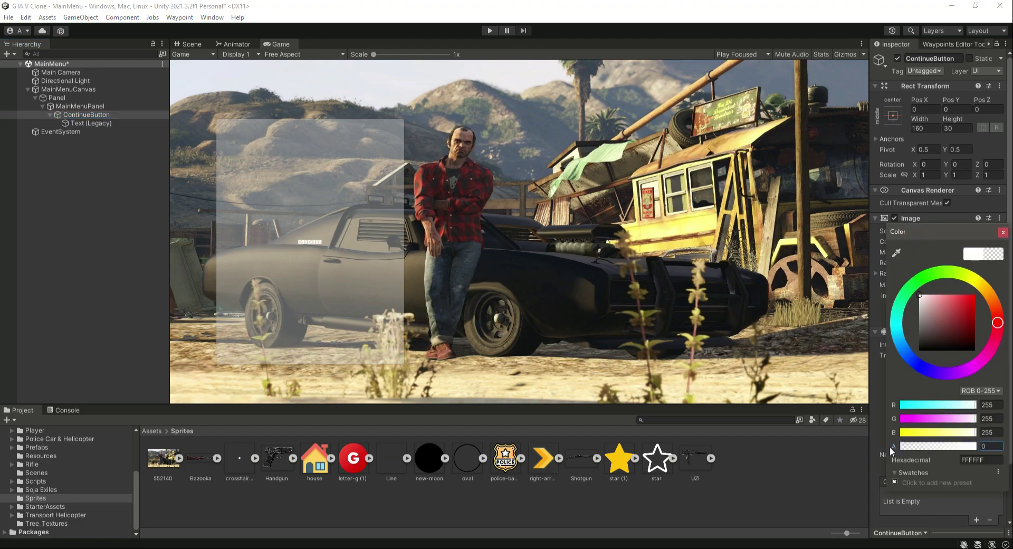
{"action": "left_click", "coordinate": [1003, 233]}
- Remove ContinueButton's Image component, then undo the removal to restore it
{"action": "left_click", "coordinate": [93, 115]}
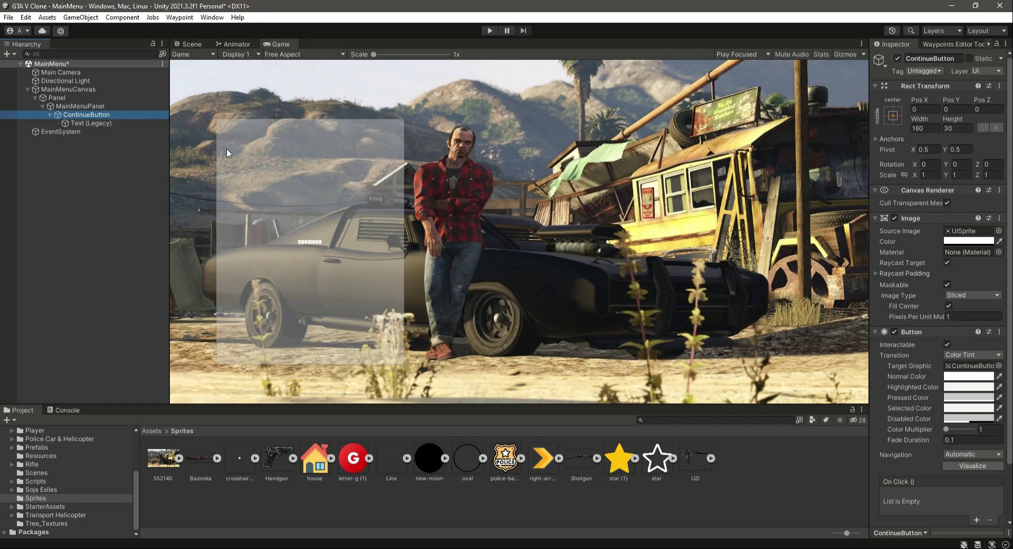
{"action": "left_click", "coordinate": [999, 217]}
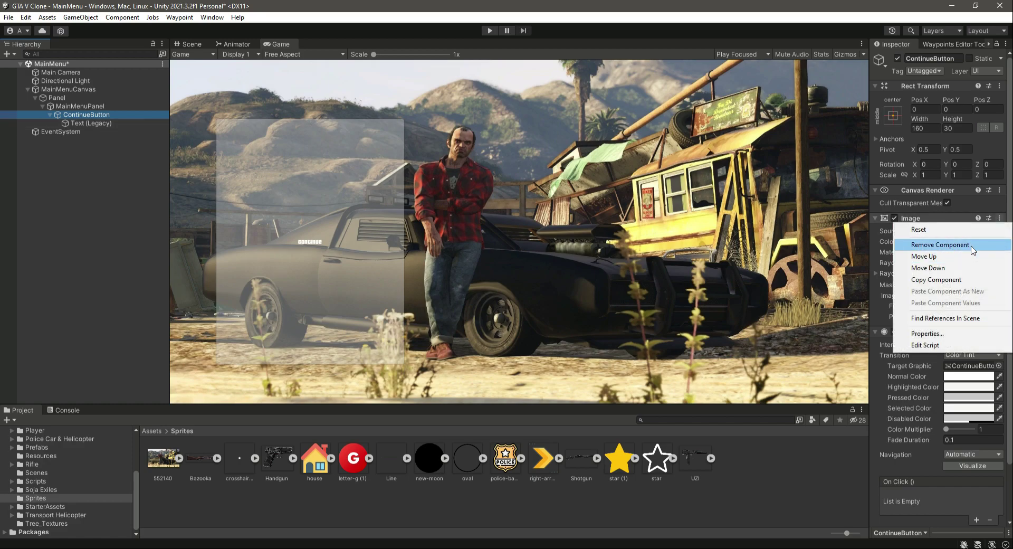
{"action": "left_click", "coordinate": [965, 242]}
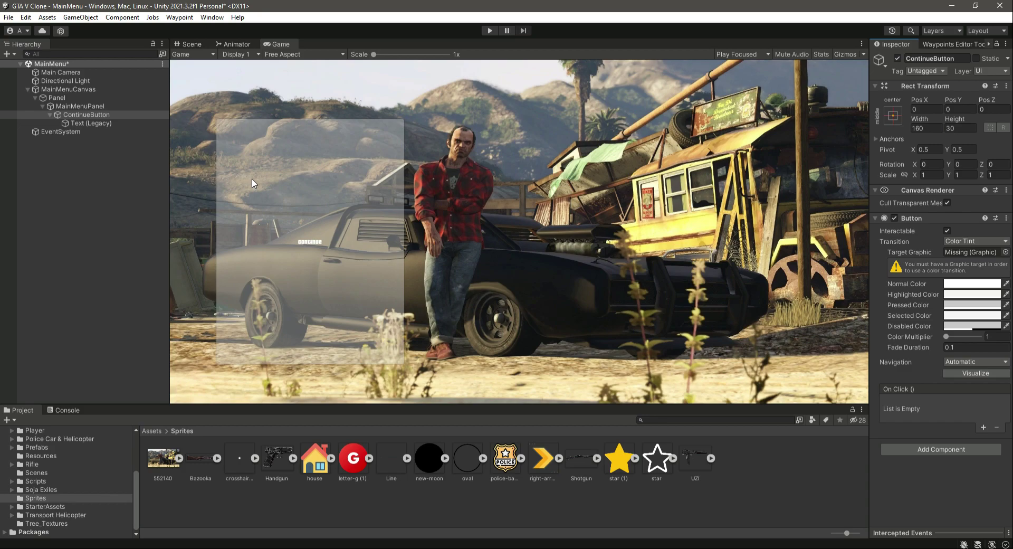
{"action": "key", "text": "ctrl+z"}
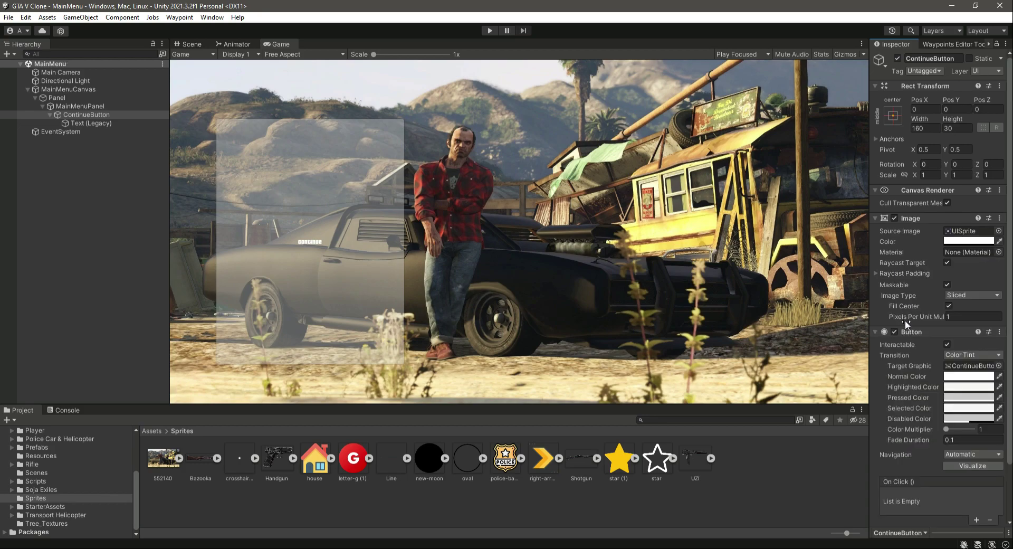
{"action": "left_click", "coordinate": [84, 124]}
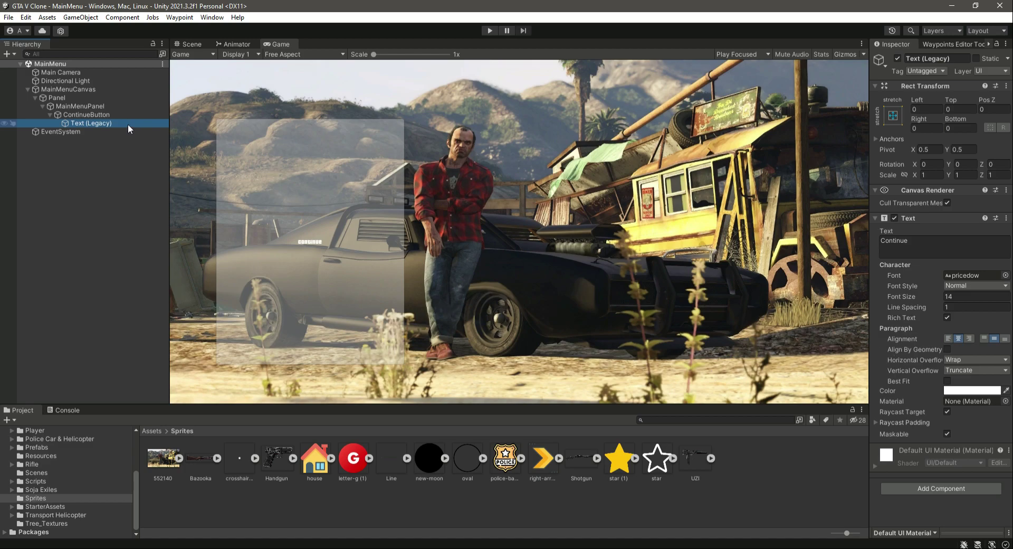
{"action": "left_click", "coordinate": [51, 115]}
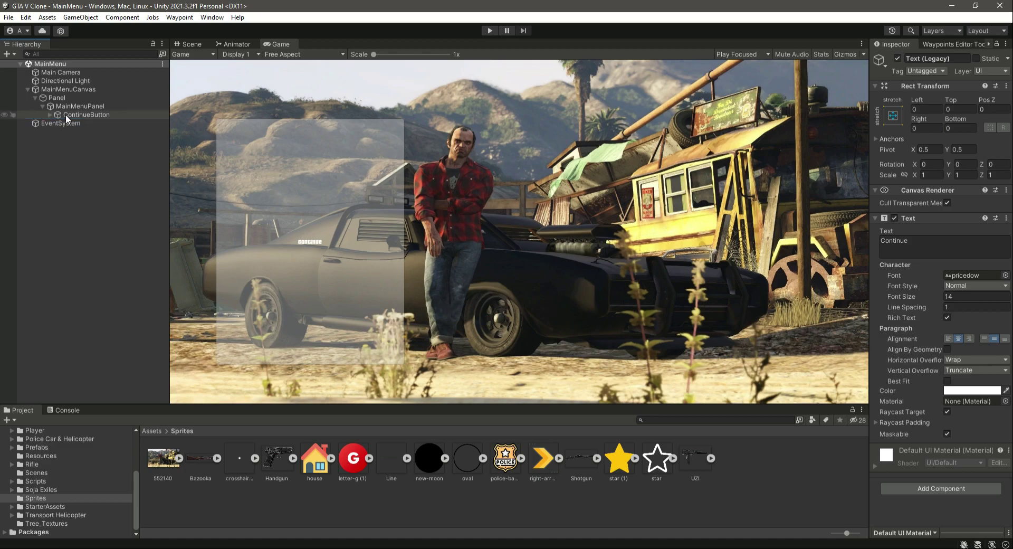
- Anchor ContinueButton with the middle-centre anchor preset
{"action": "left_click", "coordinate": [893, 115]}
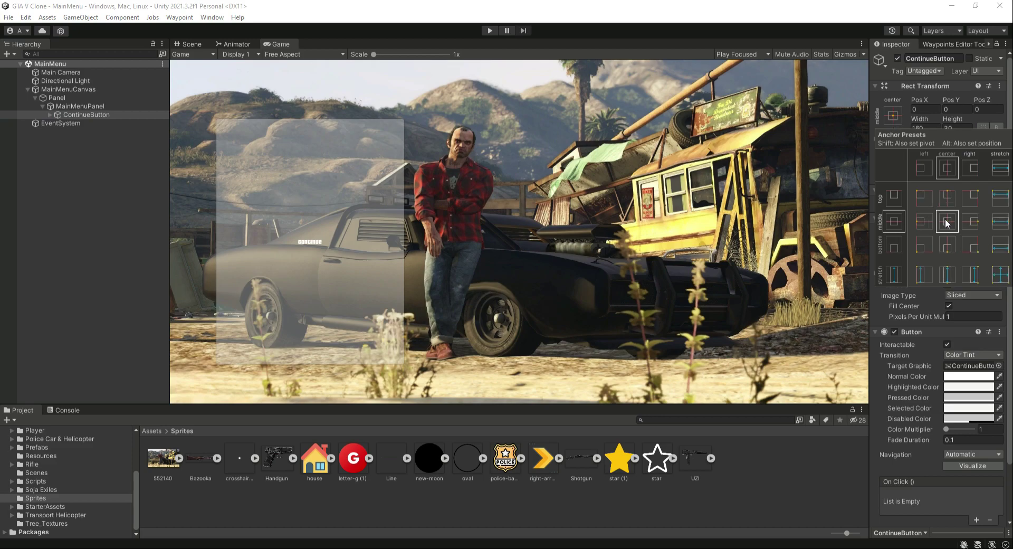
{"action": "left_click", "coordinate": [945, 218]}
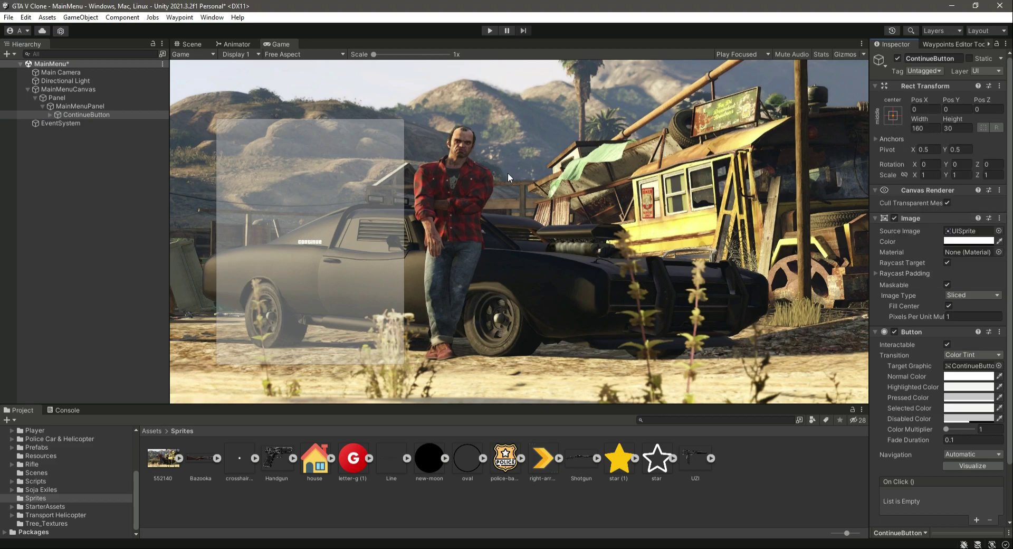
{"action": "left_click", "coordinate": [84, 107]}
{"action": "left_click", "coordinate": [85, 115]}
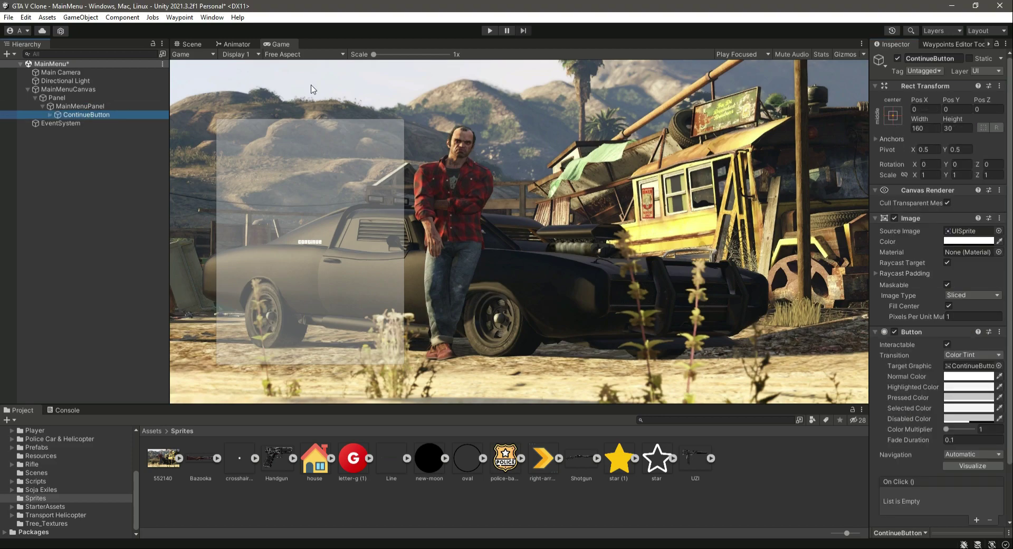
- Set the Continue label's font size to 50
{"action": "left_click", "coordinate": [50, 115]}
{"action": "left_click", "coordinate": [79, 123]}
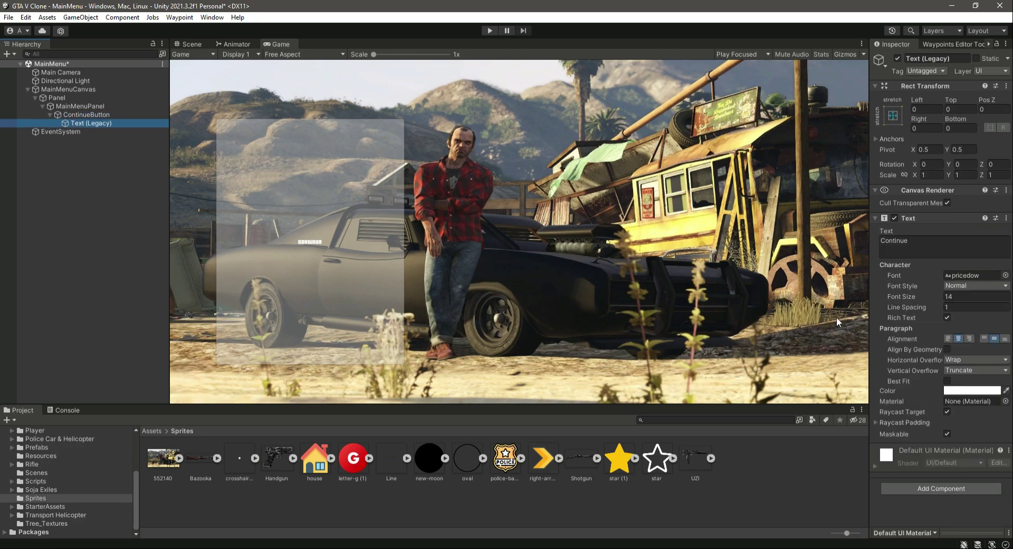
{"action": "left_click", "coordinate": [970, 296]}
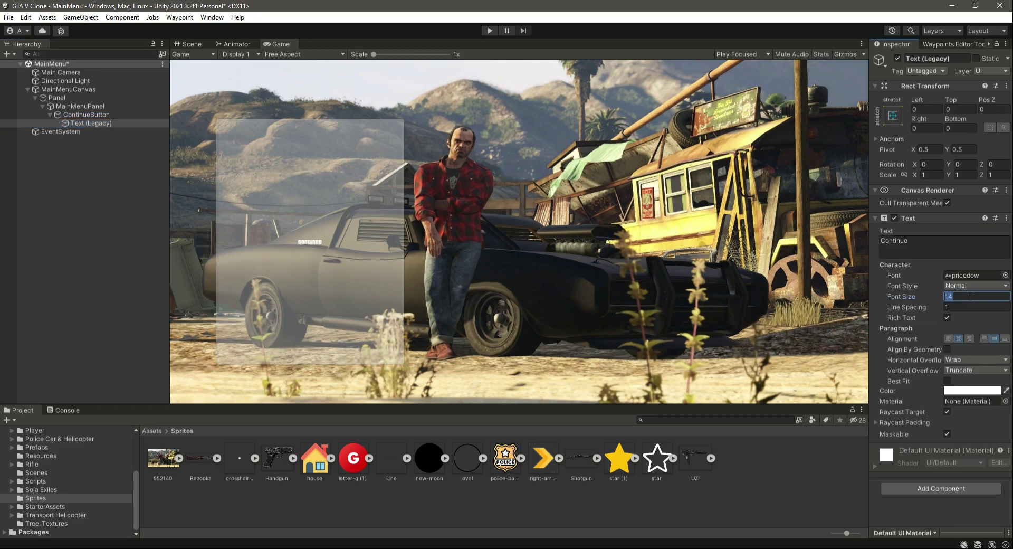
{"action": "type", "text": "50"}
- Resize ContinueButton to width 300 and height 50
{"action": "left_click", "coordinate": [49, 115]}
{"action": "left_click", "coordinate": [75, 113]}
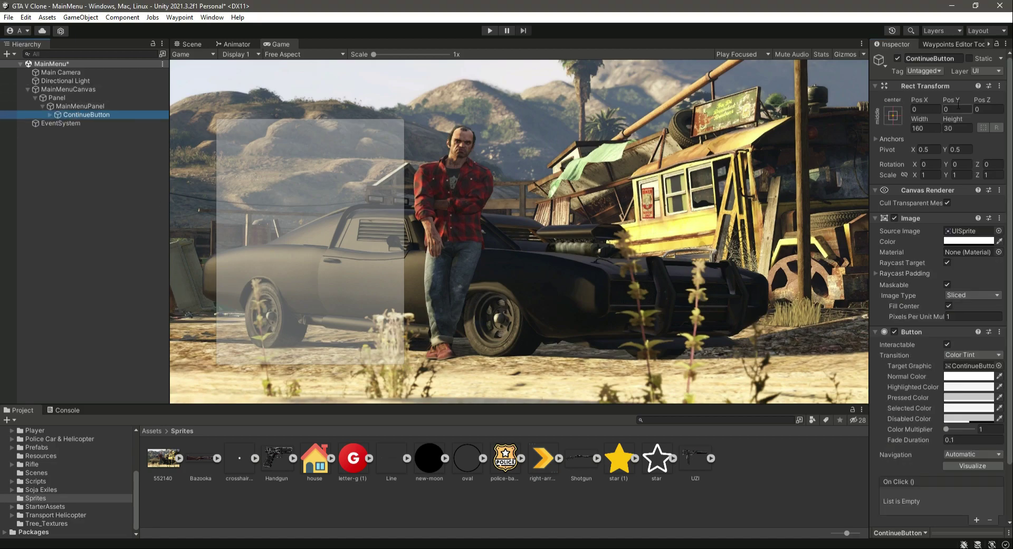
{"action": "left_click", "coordinate": [940, 127]}
{"action": "type", "text": "300"}
{"action": "key", "text": "Tab"}
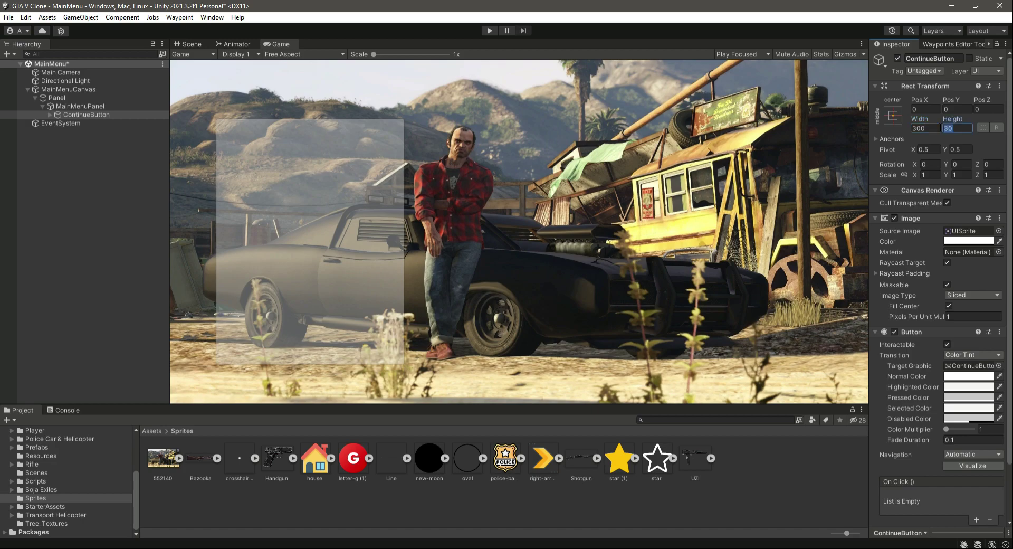
{"action": "type", "text": "50"}
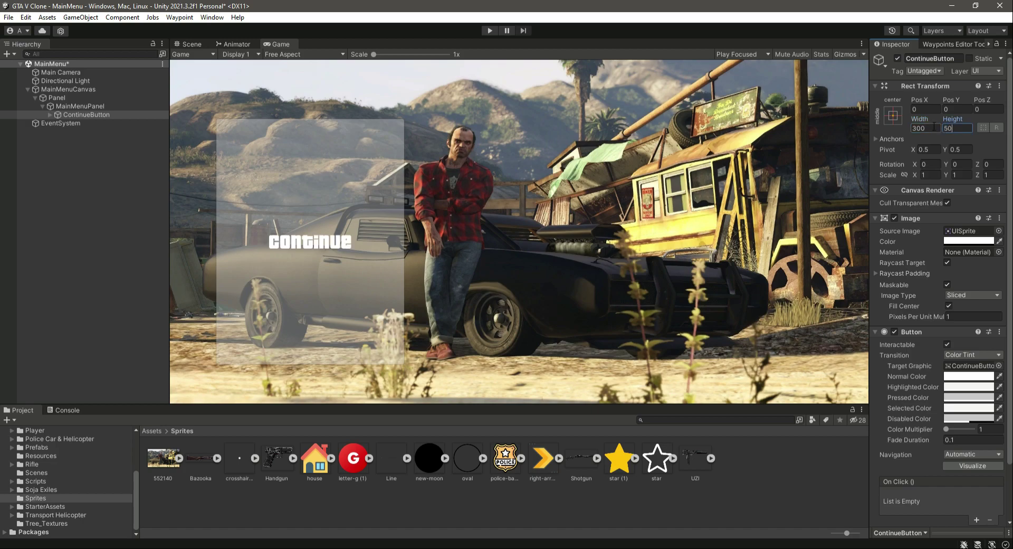
- Raise ContinueButton near the panel top, at Pos Y 120.2, checking in the game view
{"action": "left_click", "coordinate": [204, 43]}
{"action": "middle_click_drag", "start_coordinate": [493, 233], "coordinate": [434, 159]}
{"action": "scroll", "coordinate": [442, 169], "scroll_direction": "up", "scroll_amount": 1}
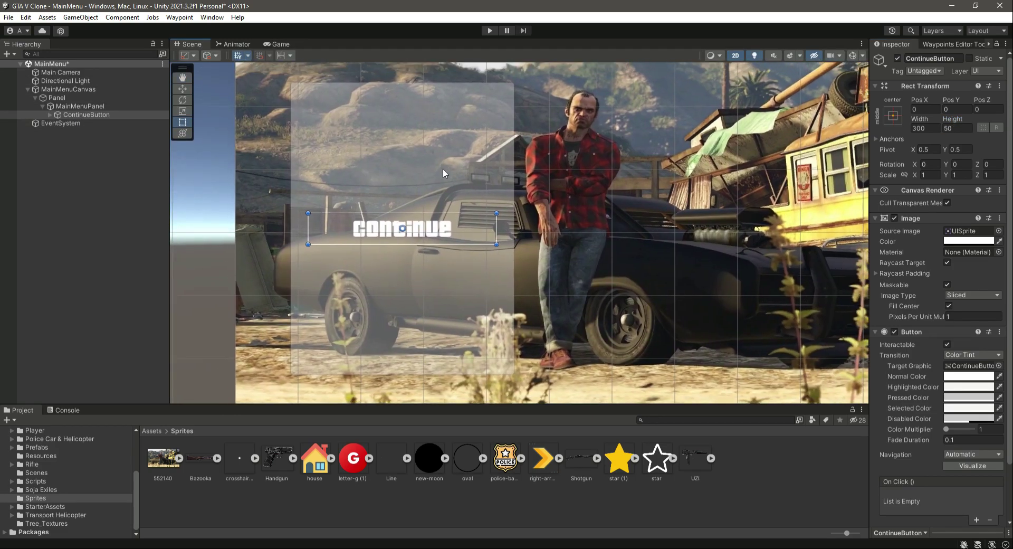
{"action": "left_click", "coordinate": [184, 88]}
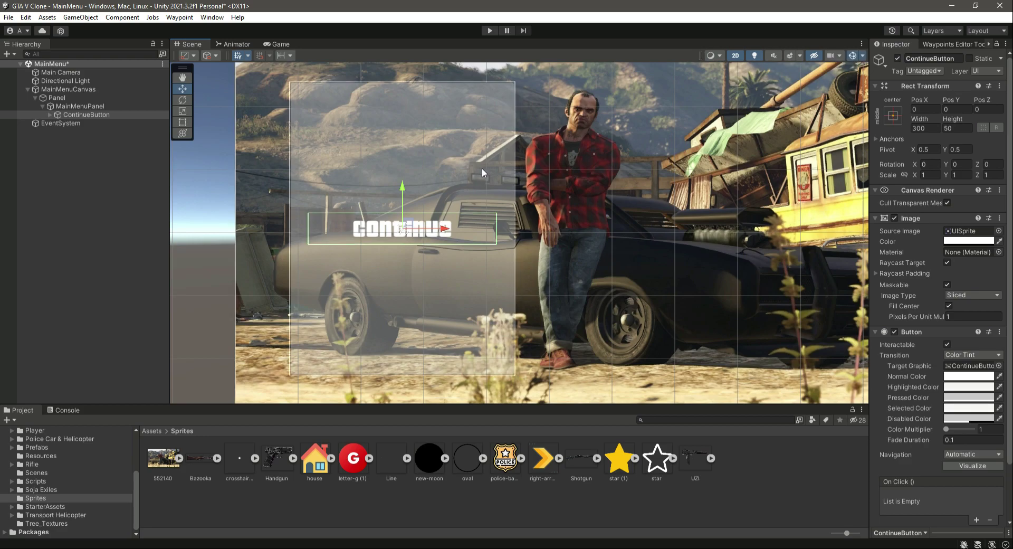
{"action": "left_click_drag", "start_coordinate": [405, 188], "coordinate": [441, 96]}
{"action": "left_click", "coordinate": [280, 42]}
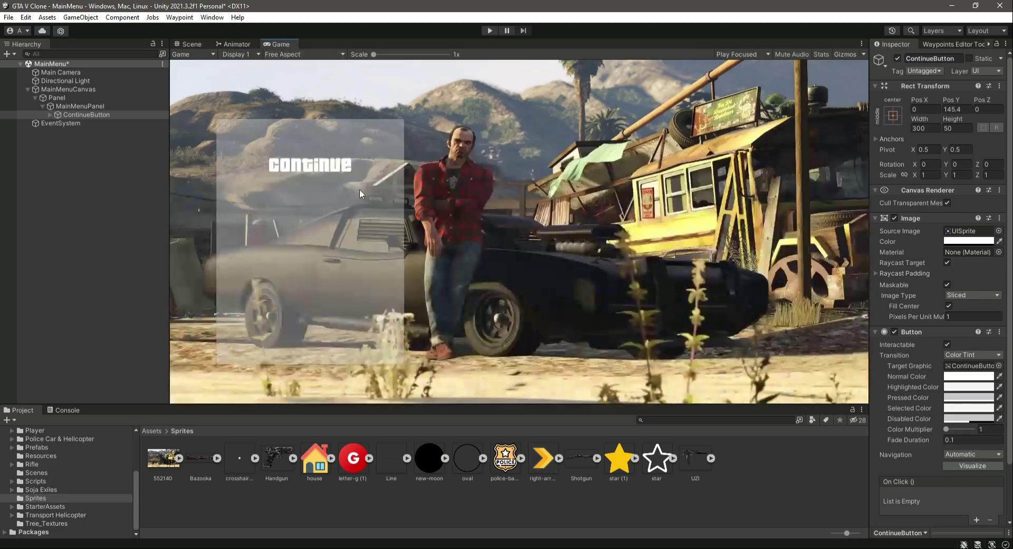
{"action": "left_click", "coordinate": [195, 44]}
{"action": "left_click_drag", "start_coordinate": [403, 100], "coordinate": [404, 112]}
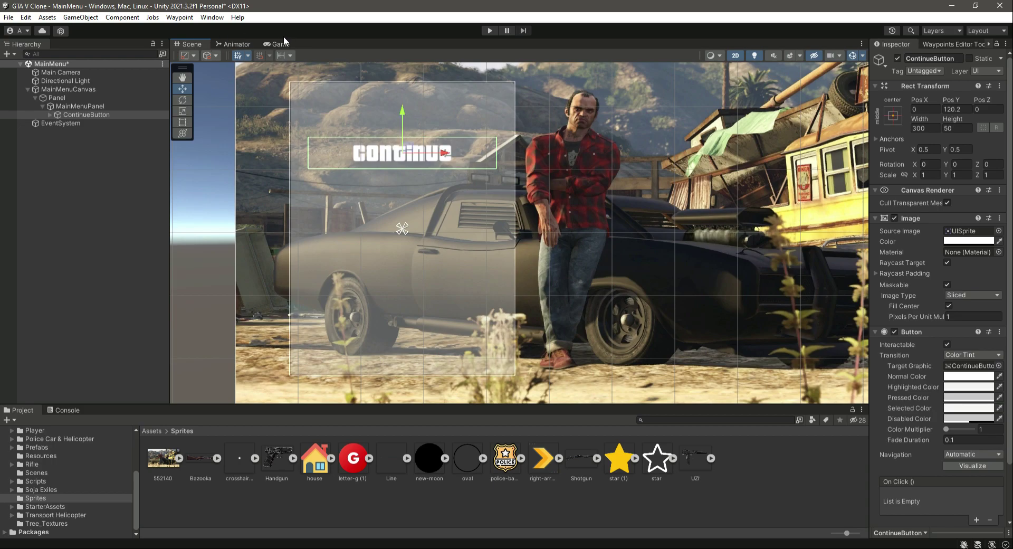
{"action": "left_click", "coordinate": [280, 43]}
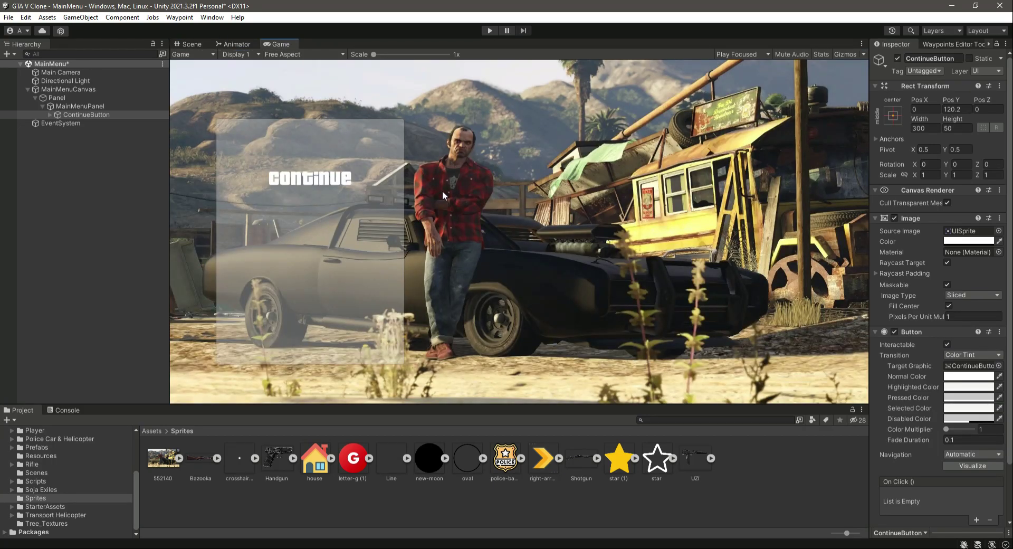
{"action": "left_click", "coordinate": [185, 40]}
{"action": "left_click", "coordinate": [83, 107]}
{"action": "left_click", "coordinate": [84, 115]}
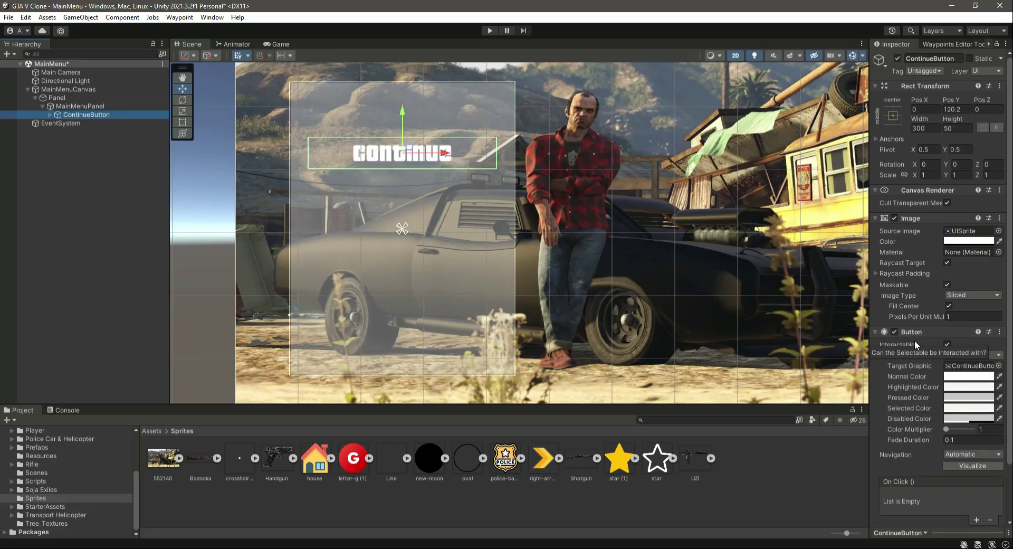
- Change the Button's Highlighted colour to grey
{"action": "scroll", "coordinate": [914, 340], "scroll_direction": "down", "scroll_amount": 3}
{"action": "left_click", "coordinate": [960, 326]}
{"action": "left_click", "coordinate": [1002, 290]}
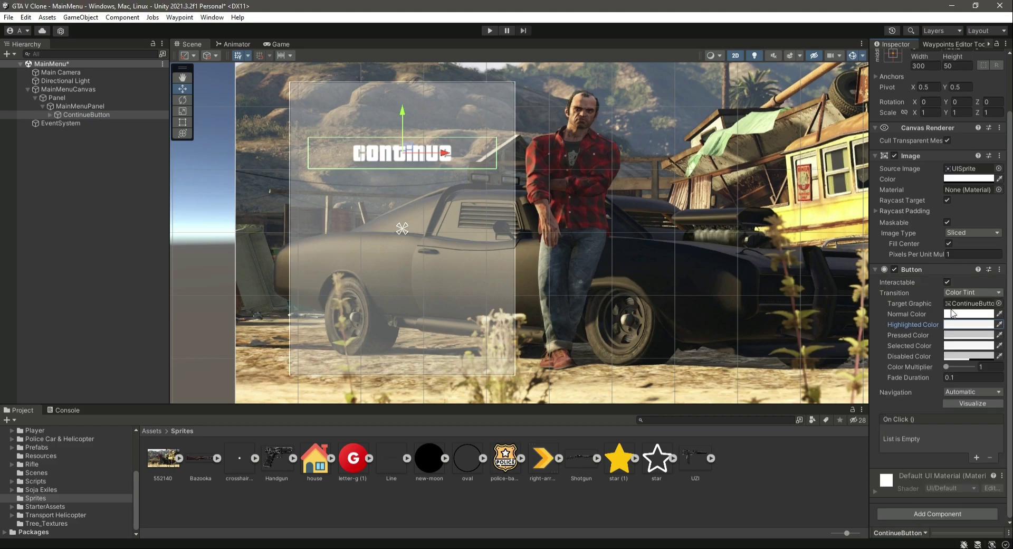
{"action": "left_click", "coordinate": [969, 324]}
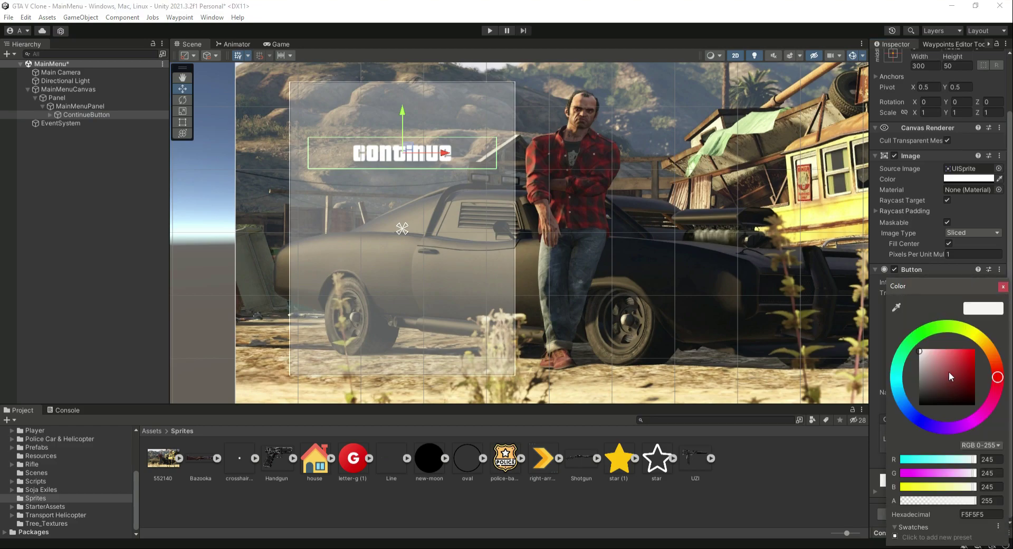
{"action": "left_click_drag", "start_coordinate": [924, 364], "coordinate": [919, 375]}
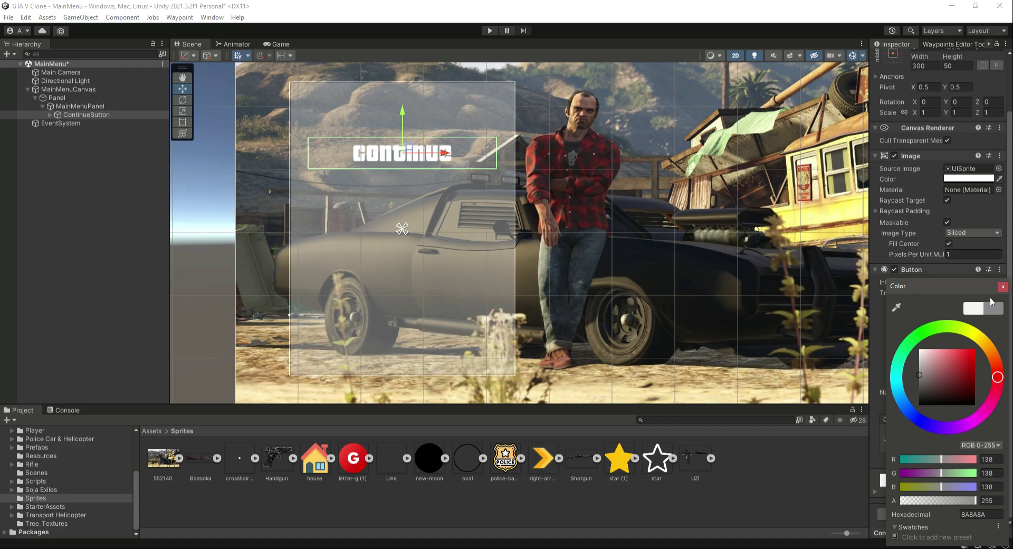
{"action": "left_click", "coordinate": [1003, 287]}
- Darken the Pressed colour to dark grey and review the Selected colour
{"action": "left_click", "coordinate": [969, 335]}
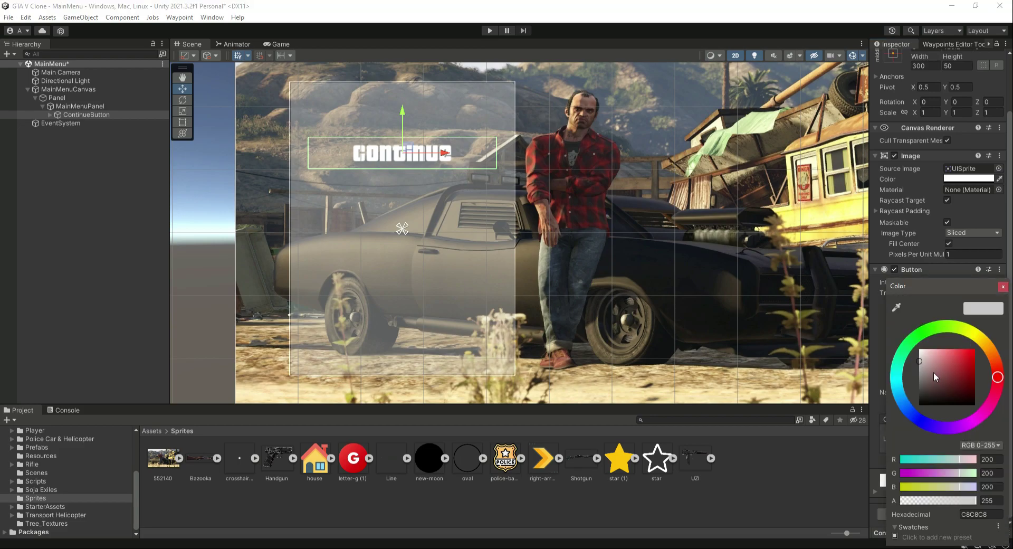
{"action": "left_click_drag", "start_coordinate": [922, 362], "coordinate": [921, 389]}
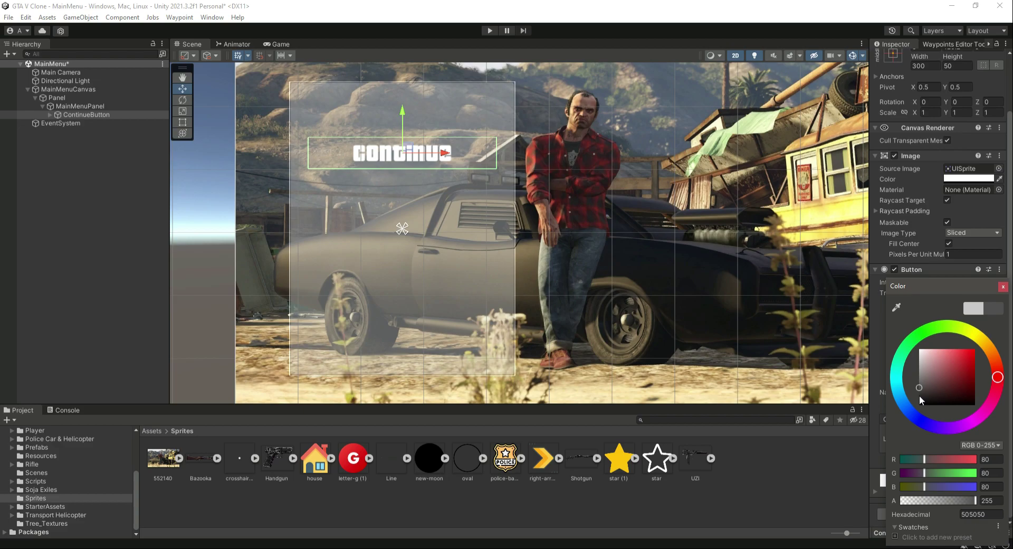
{"action": "left_click_drag", "start_coordinate": [920, 386], "coordinate": [921, 391]}
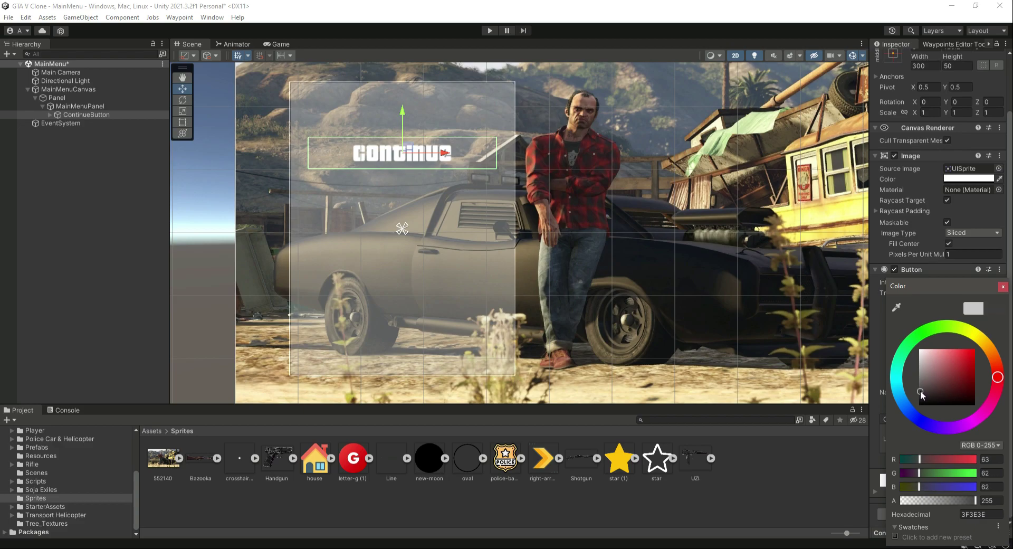
{"action": "left_click", "coordinate": [1003, 288]}
{"action": "left_click", "coordinate": [958, 353]}
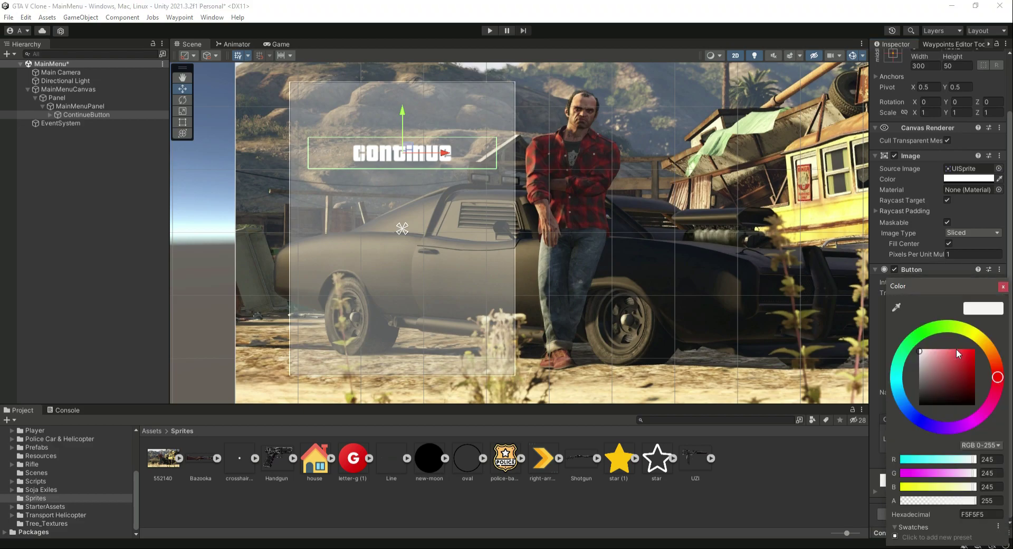
{"action": "left_click", "coordinate": [1003, 286]}
{"action": "left_click", "coordinate": [49, 115]}
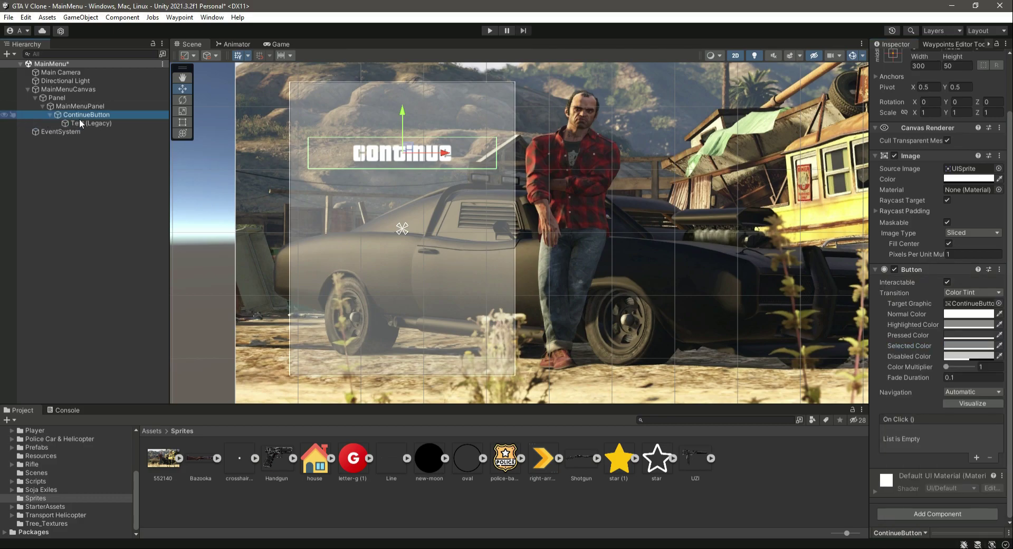
- Add a Shadow component to the Continue label
{"action": "left_click", "coordinate": [83, 123]}
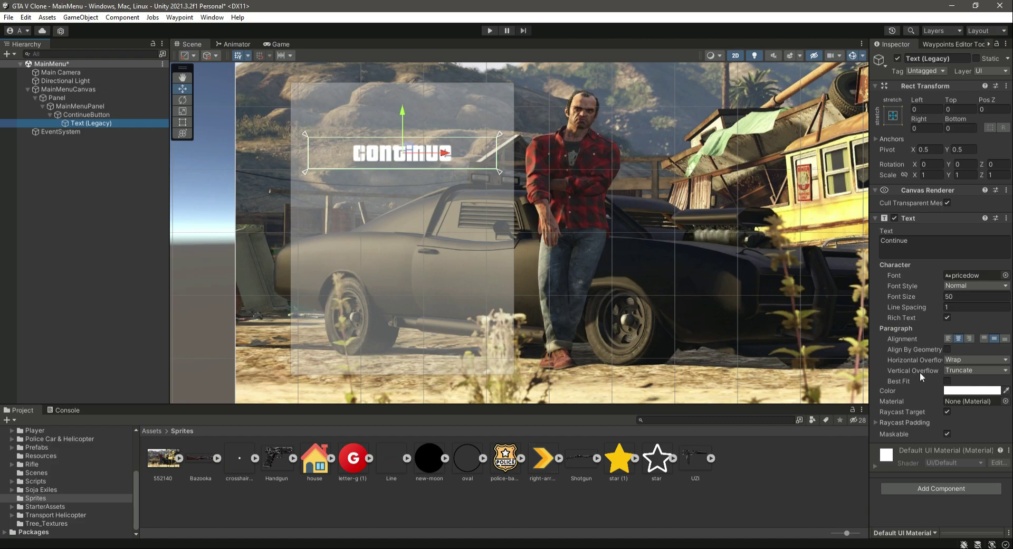
{"action": "left_click", "coordinate": [954, 488]}
{"action": "type", "text": "shadow"}
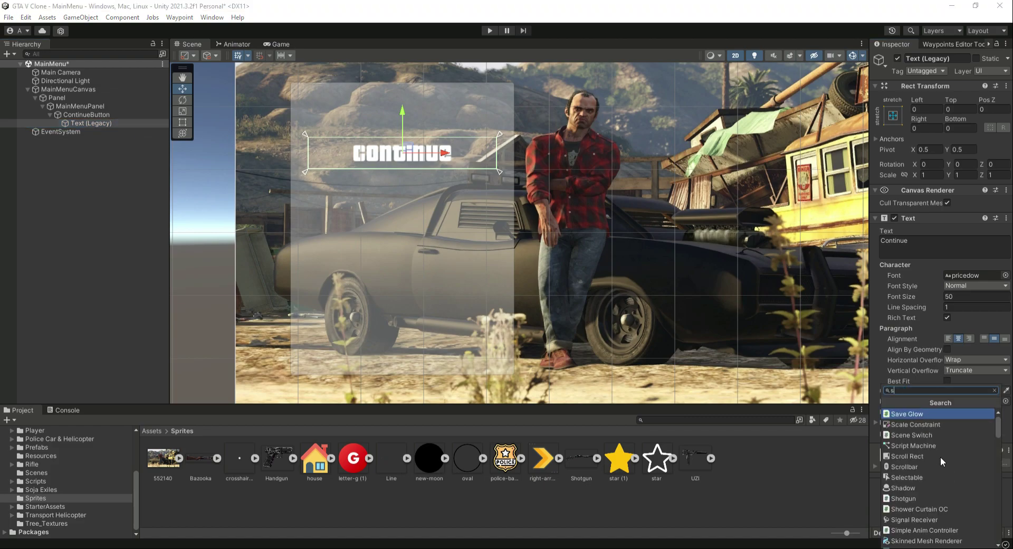
{"action": "key", "text": "Return"}
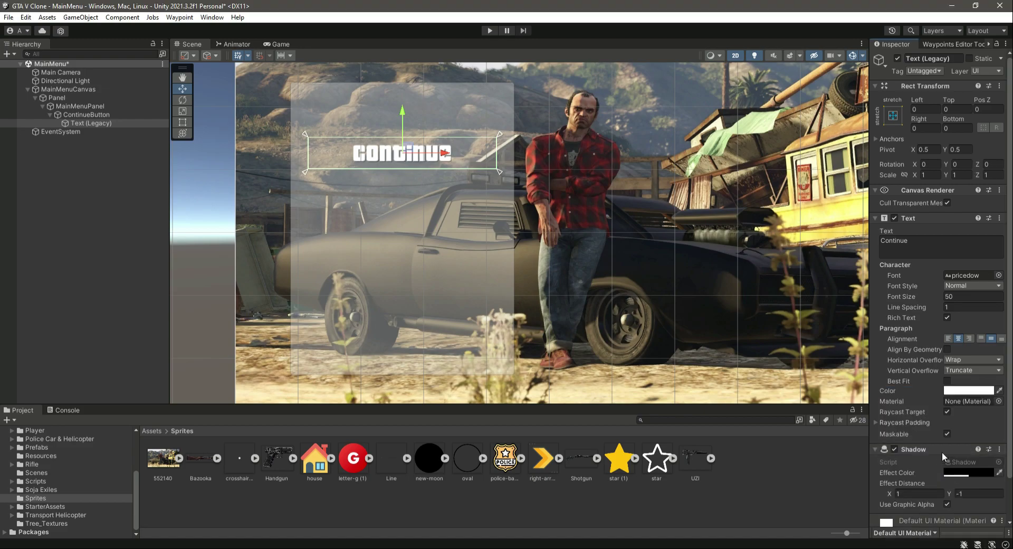
- Set the shadow's Effect Distance to X 5 and Y -5
{"action": "scroll", "coordinate": [942, 452], "scroll_direction": "down", "scroll_amount": 3}
{"action": "left_click", "coordinate": [926, 447]}
{"action": "type", "text": "5"}
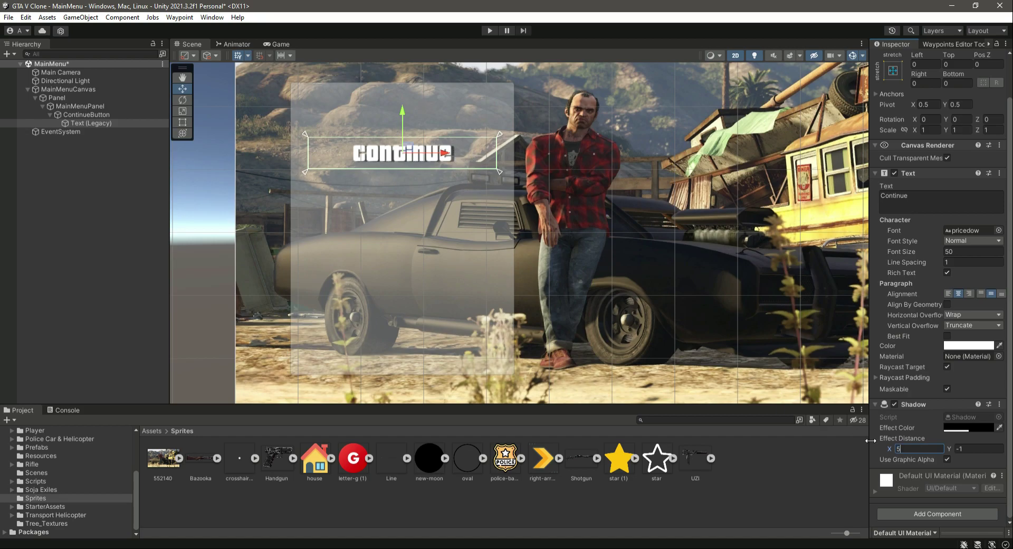
{"action": "left_click", "coordinate": [973, 448]}
{"action": "type", "text": "-5"}
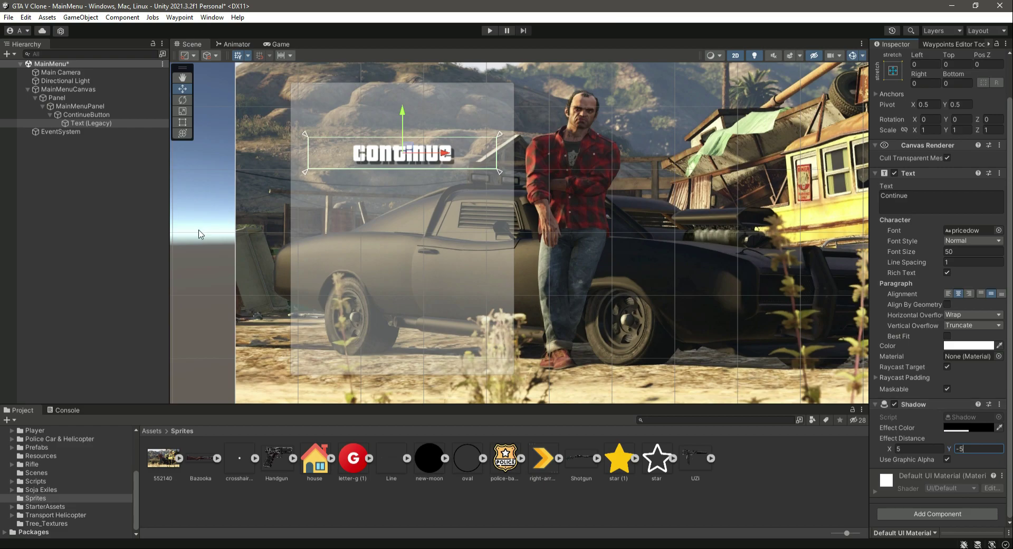
{"action": "left_click", "coordinate": [72, 226]}
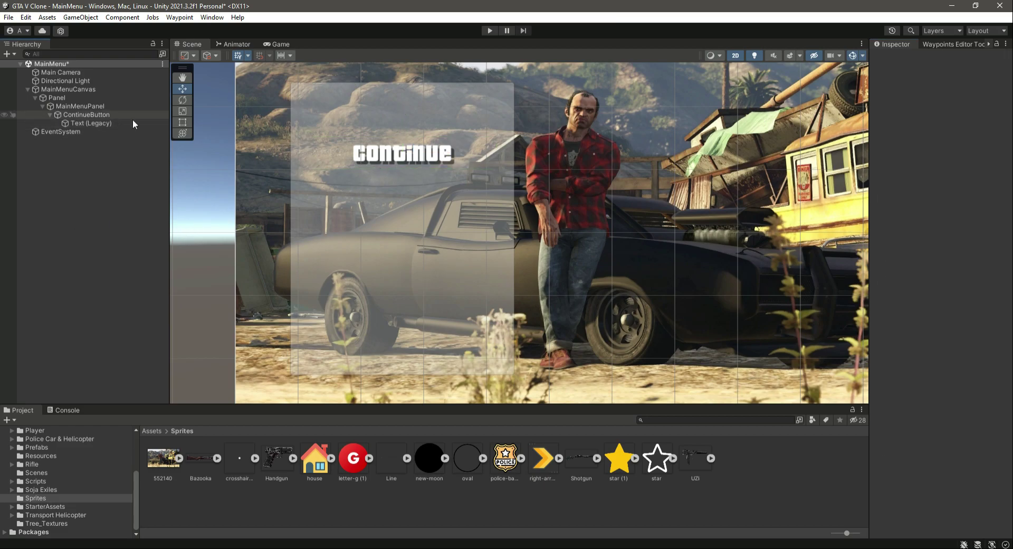
- Duplicate ContinueButton, move the copy below it, and name it StartButton
{"action": "left_click", "coordinate": [49, 115]}
{"action": "left_click", "coordinate": [68, 115]}
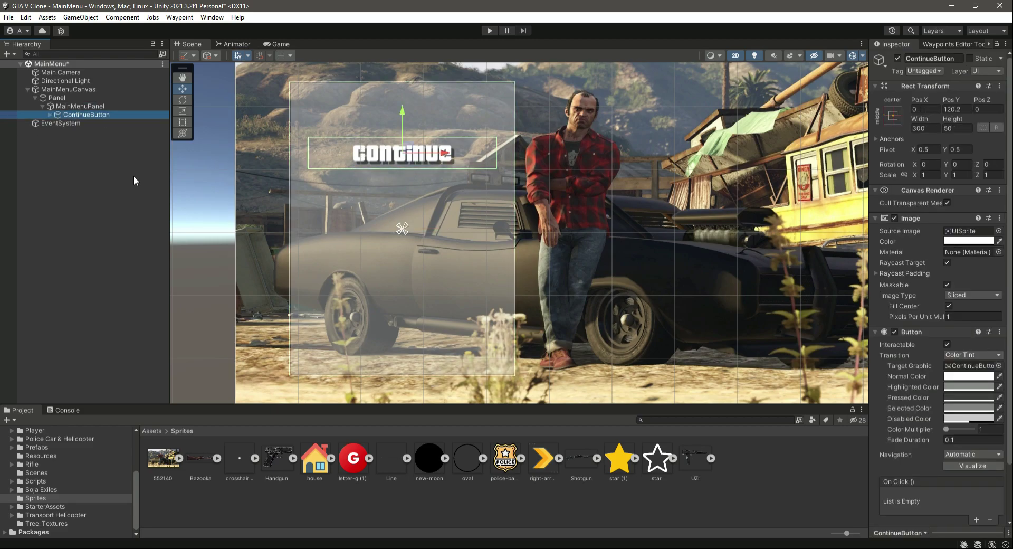
{"action": "key", "text": "ctrl+d"}
{"action": "left_click_drag", "start_coordinate": [401, 112], "coordinate": [402, 152]}
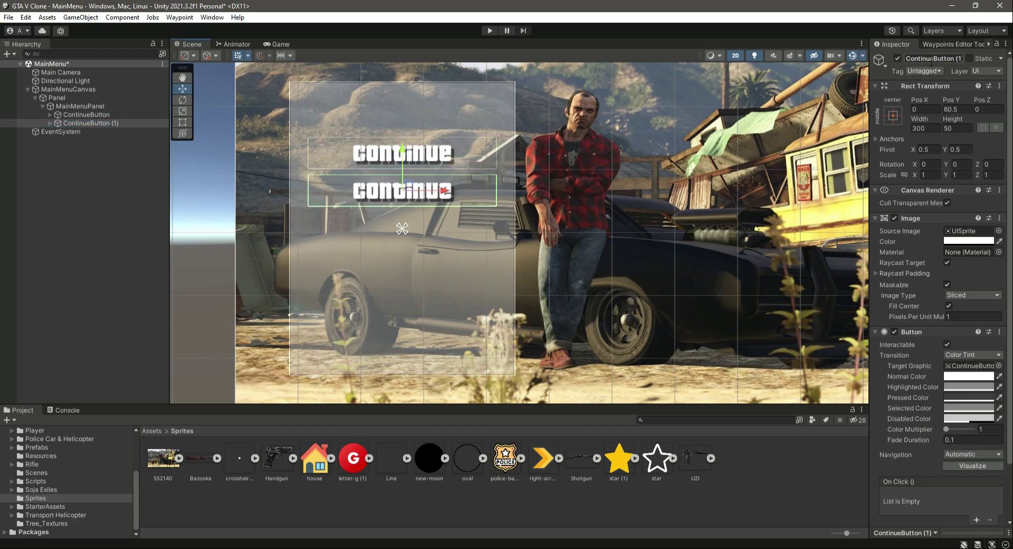
{"action": "left_click", "coordinate": [906, 59]}
{"action": "type", "text": "StartButton"}
{"action": "key", "text": "Return"}
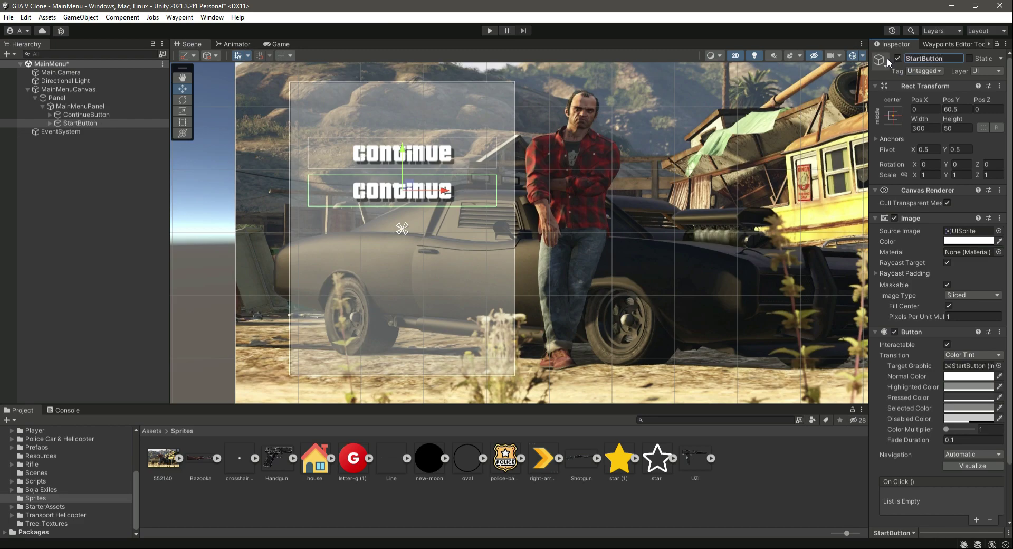
- Change StartButton's label text from 'Continue' to 'Start'
{"action": "left_click", "coordinate": [50, 123]}
{"action": "left_click", "coordinate": [71, 131]}
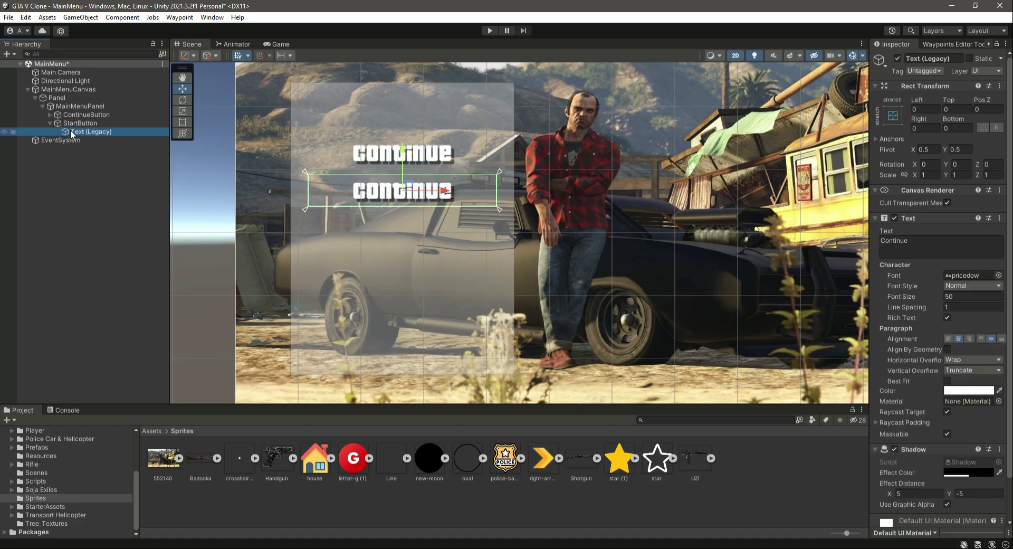
{"action": "left_click", "coordinate": [955, 248]}
{"action": "type", "text": "Start"}
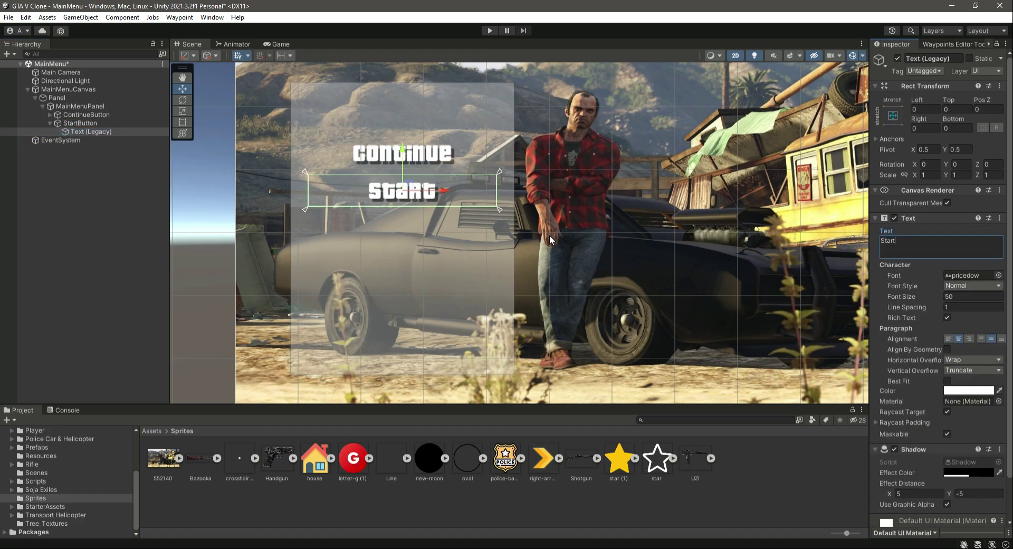
{"action": "left_click", "coordinate": [49, 122]}
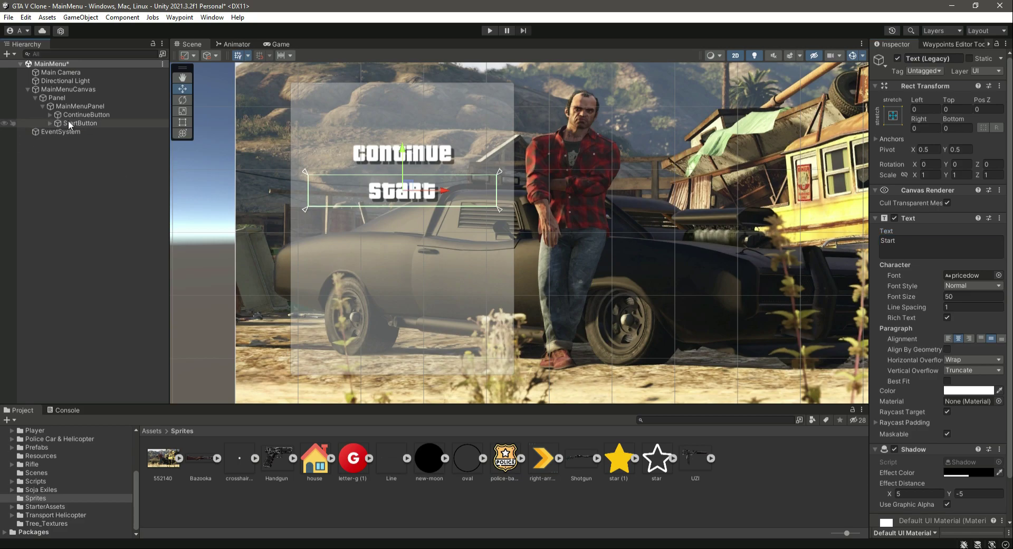
{"action": "left_click", "coordinate": [68, 121]}
{"action": "left_click", "coordinate": [81, 115]}
{"action": "left_click", "coordinate": [82, 121]}
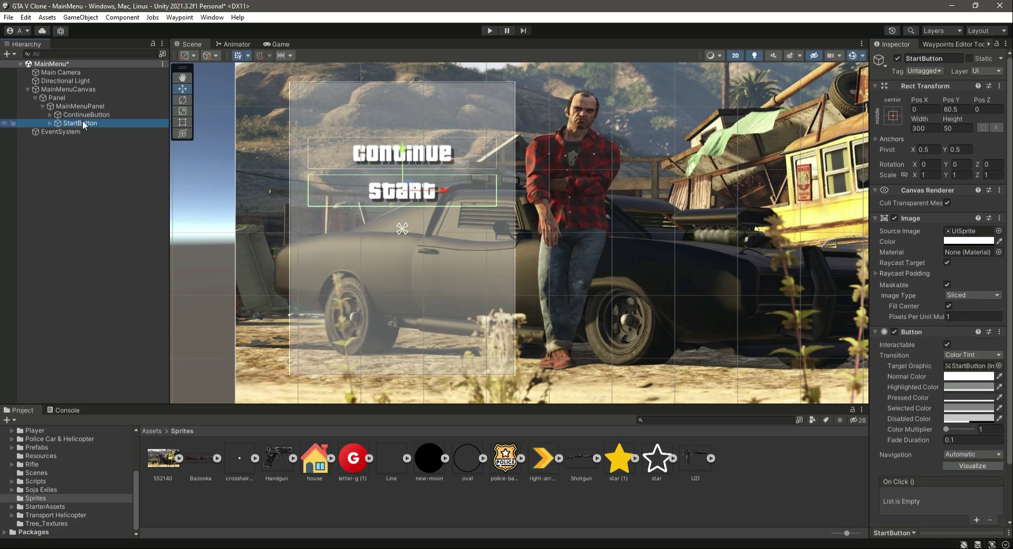
- Duplicate StartButton, name the copy QuitButton, and save the scene
{"action": "key", "text": "ctrl+d"}
{"action": "left_click", "coordinate": [957, 58]}
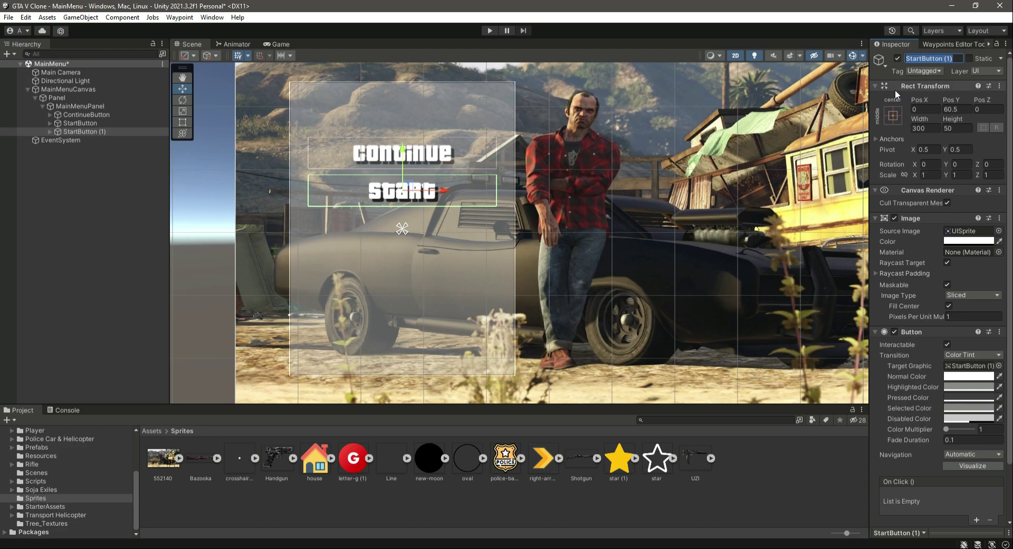
{"action": "type", "text": "QUItButton"}
{"action": "key", "text": "BackSpace"}
{"action": "key", "text": "BackSpace"}
{"action": "key", "text": "Return"}
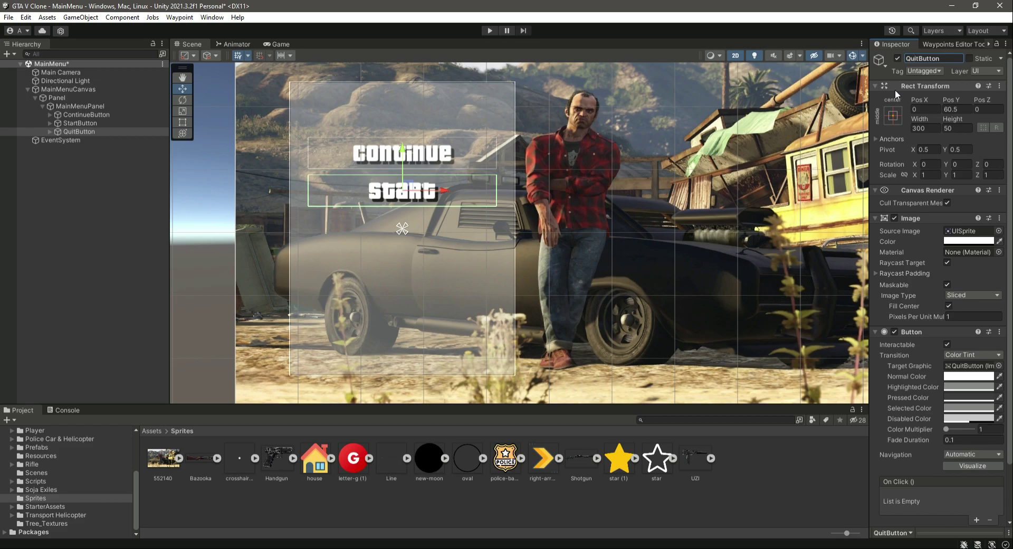
{"action": "key", "text": "ctrl+s"}
- Move QuitButton down below Start, to Pos Y -0.8
{"action": "left_click", "coordinate": [83, 131]}
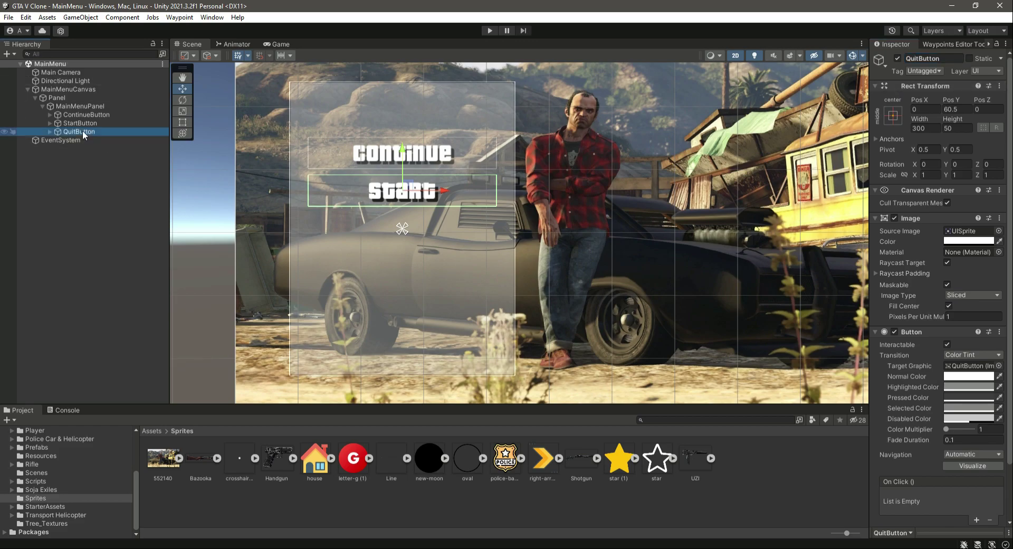
{"action": "left_click_drag", "start_coordinate": [403, 150], "coordinate": [404, 188]}
{"action": "scroll", "coordinate": [418, 159], "scroll_direction": "up", "scroll_amount": 3}
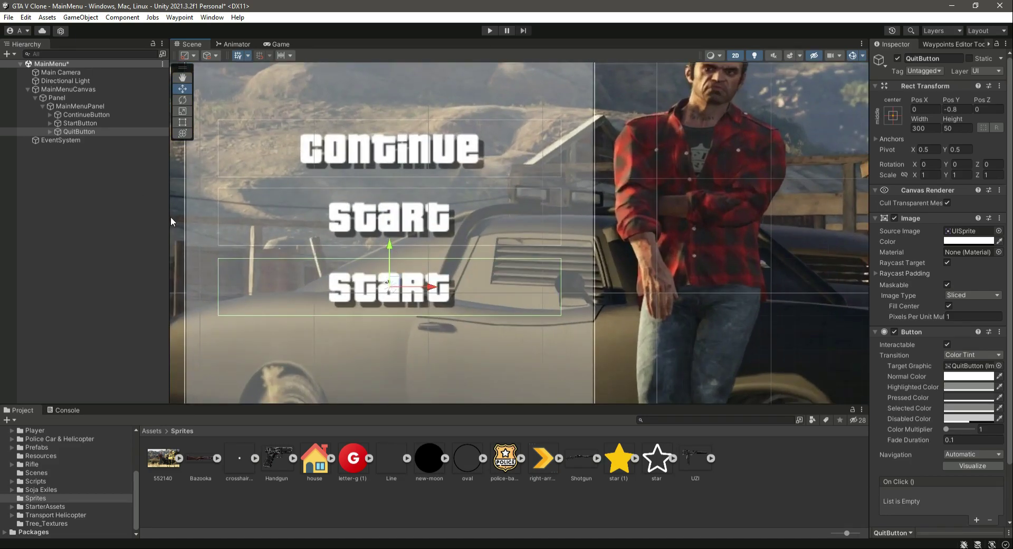
- Change QuitButton's label text to 'Quit' and save the scene
{"action": "left_click", "coordinate": [50, 131]}
{"action": "left_click", "coordinate": [84, 140]}
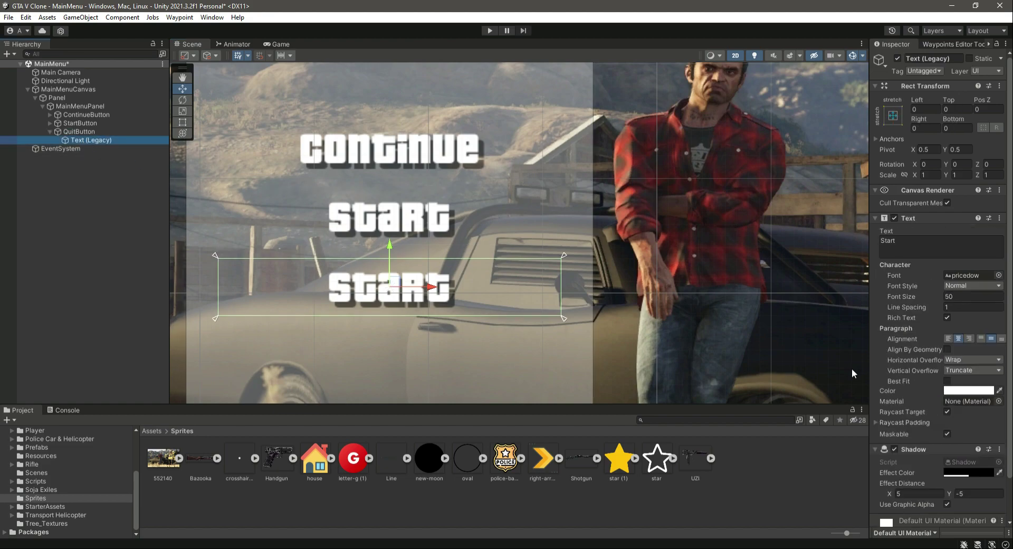
{"action": "left_click", "coordinate": [929, 241]}
{"action": "type", "text": "Quit"}
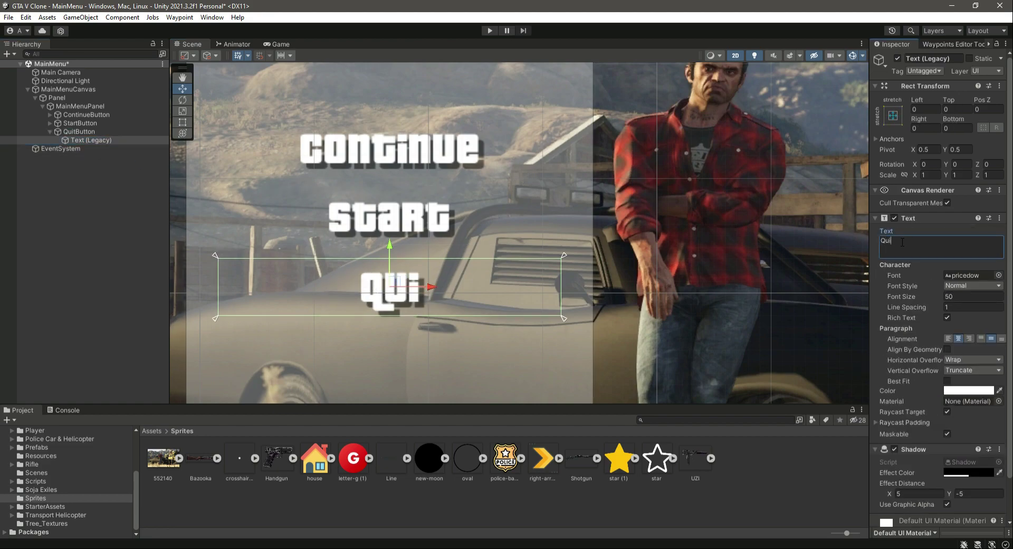
{"action": "key", "text": "ctrl+s"}
{"action": "key", "text": "BackSpace"}
{"action": "key", "text": "ctrl+s"}
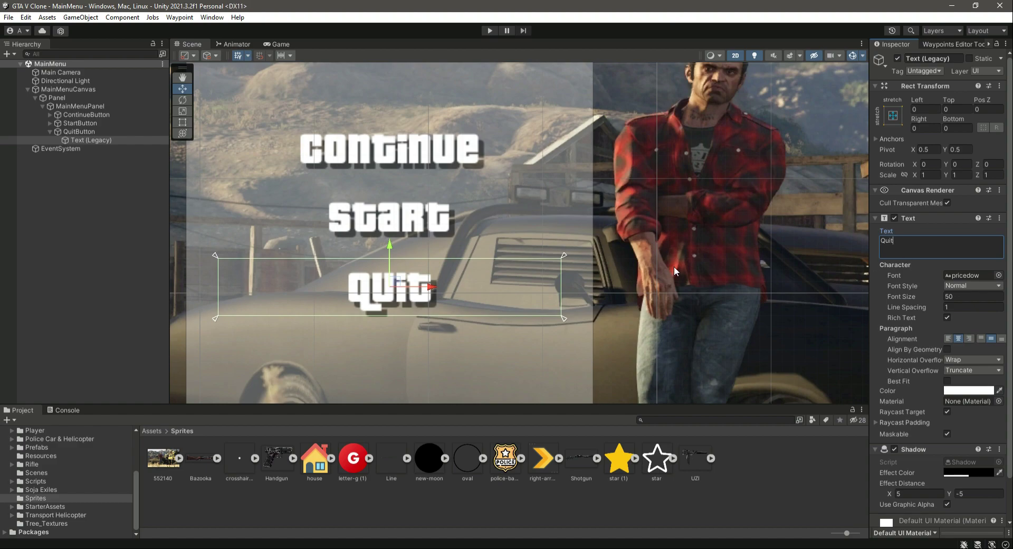
{"action": "scroll", "coordinate": [673, 266], "scroll_direction": "down", "scroll_amount": 5}
{"action": "middle_click_drag", "start_coordinate": [682, 265], "coordinate": [597, 279]}
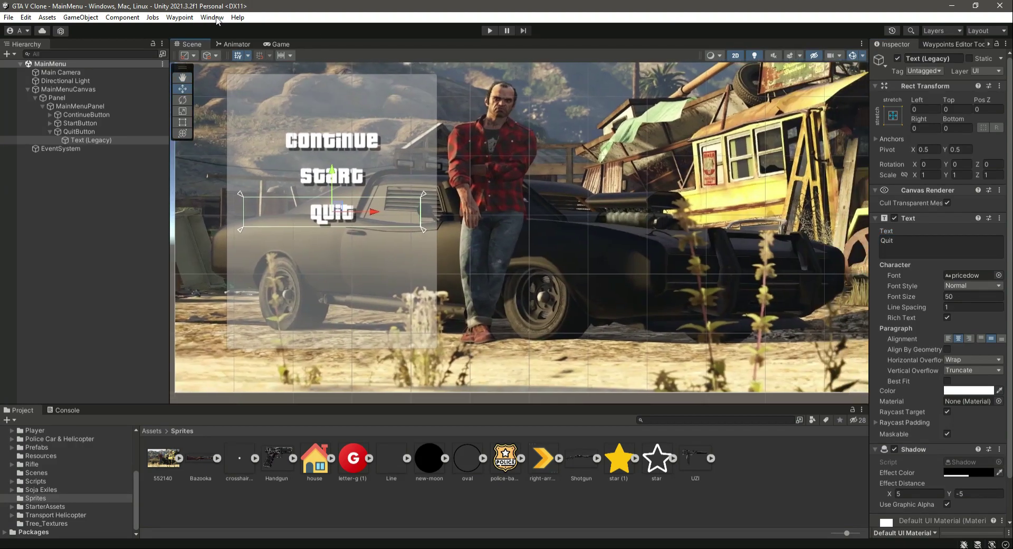
- Select Continue, Start and Quit buttons, move them down together, and save
{"action": "left_click", "coordinate": [288, 43]}
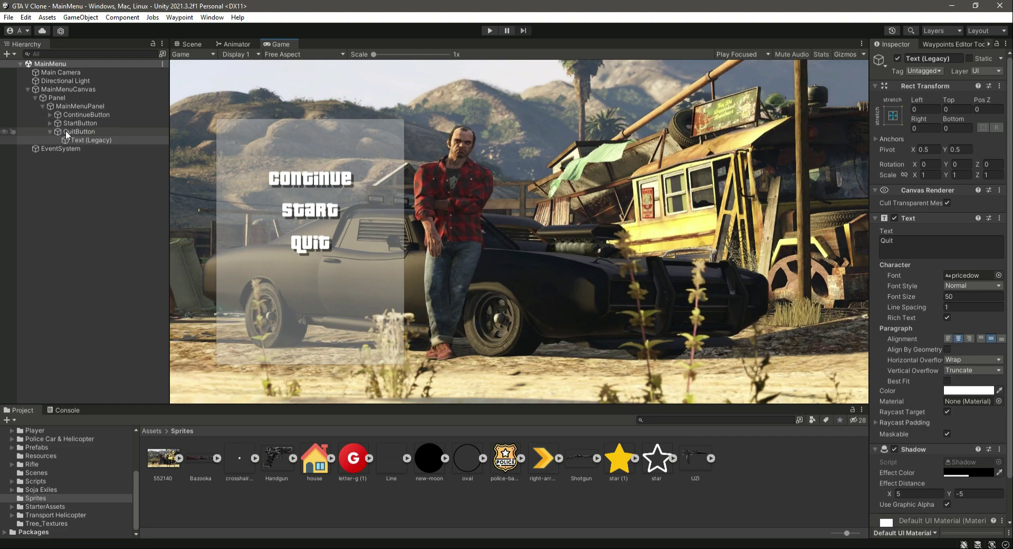
{"action": "left_click", "coordinate": [50, 132]}
{"action": "left_click", "coordinate": [72, 115]}
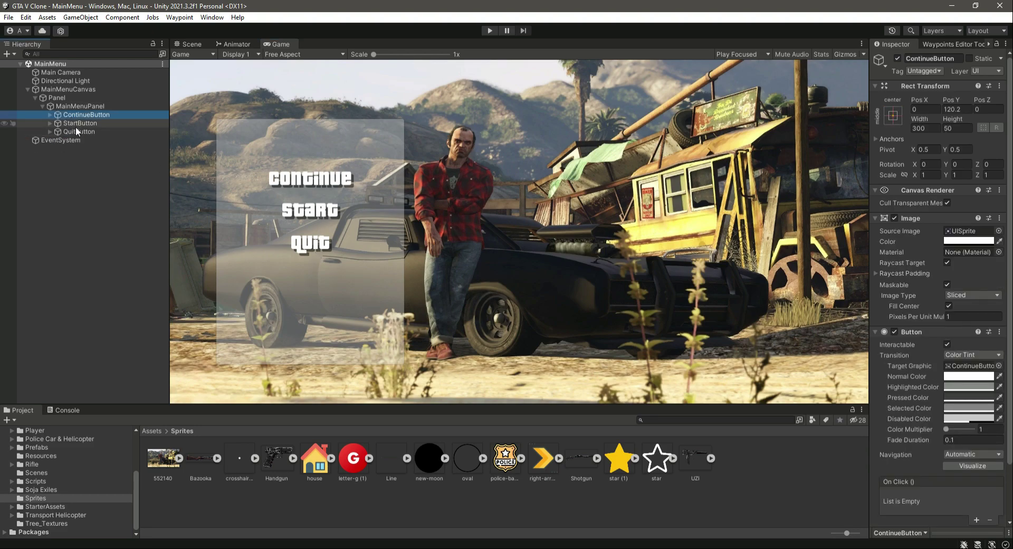
{"action": "left_click", "coordinate": [84, 123], "text": "ctrl"}
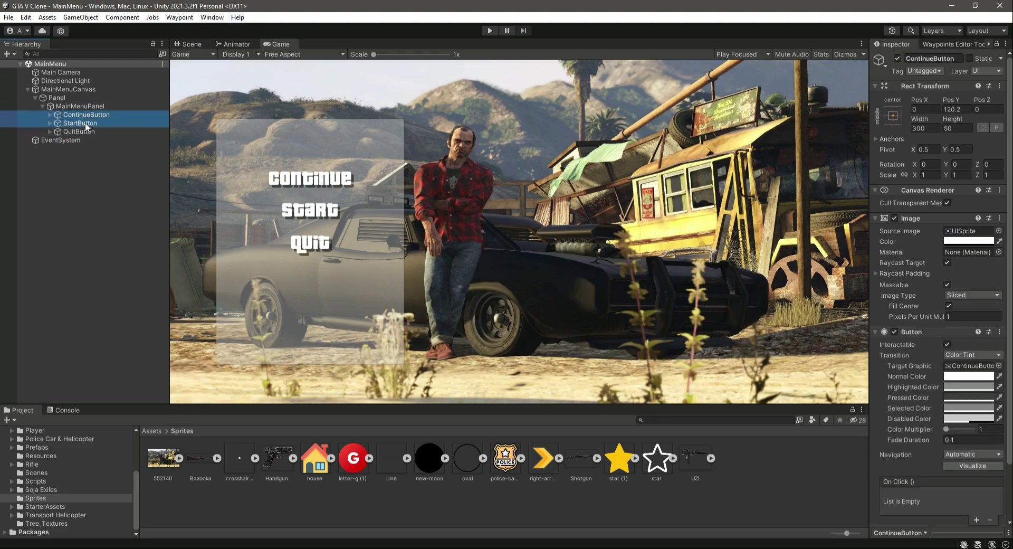
{"action": "left_click", "coordinate": [80, 131], "text": "ctrl"}
{"action": "left_click", "coordinate": [190, 44]}
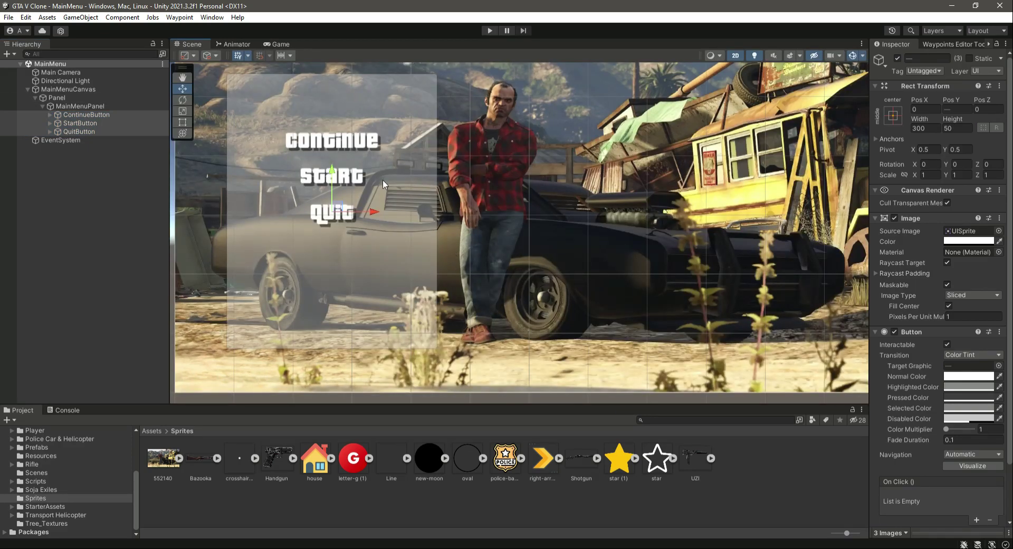
{"action": "left_click_drag", "start_coordinate": [332, 177], "coordinate": [332, 199]}
{"action": "key", "text": "ctrl+s"}
- Maximize the Game view to preview the menu full-size
{"action": "left_click", "coordinate": [278, 44]}
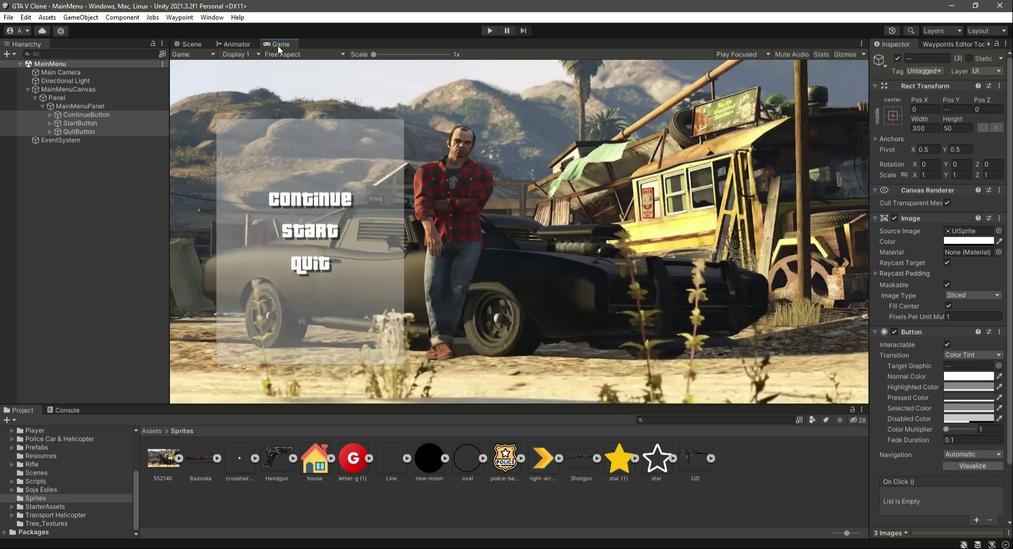
{"action": "left_click", "coordinate": [859, 42]}
{"action": "left_click", "coordinate": [897, 84]}
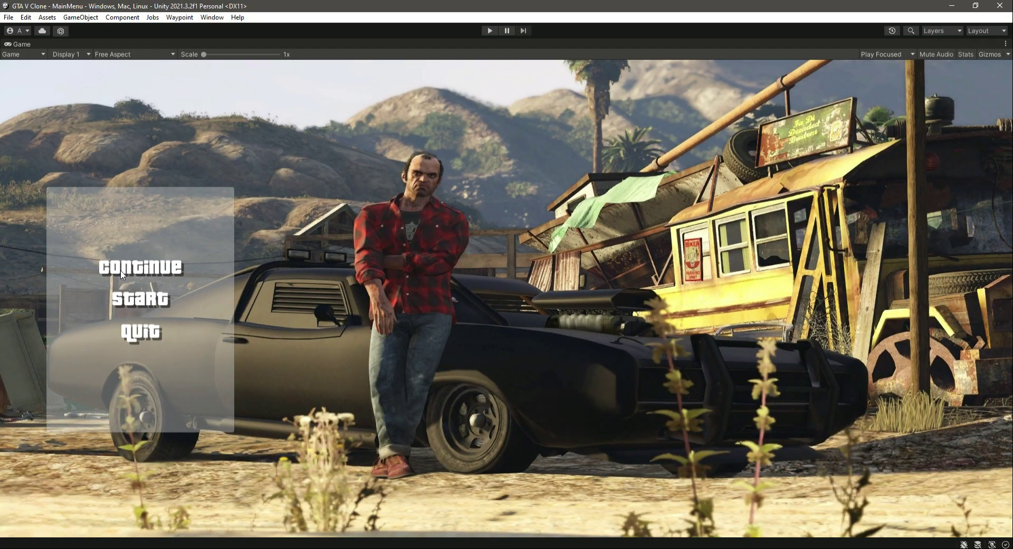
- Restore the normal editor layout and open the MainMenu script in Assets/Scripts/UI
{"action": "left_click", "coordinate": [1005, 43]}
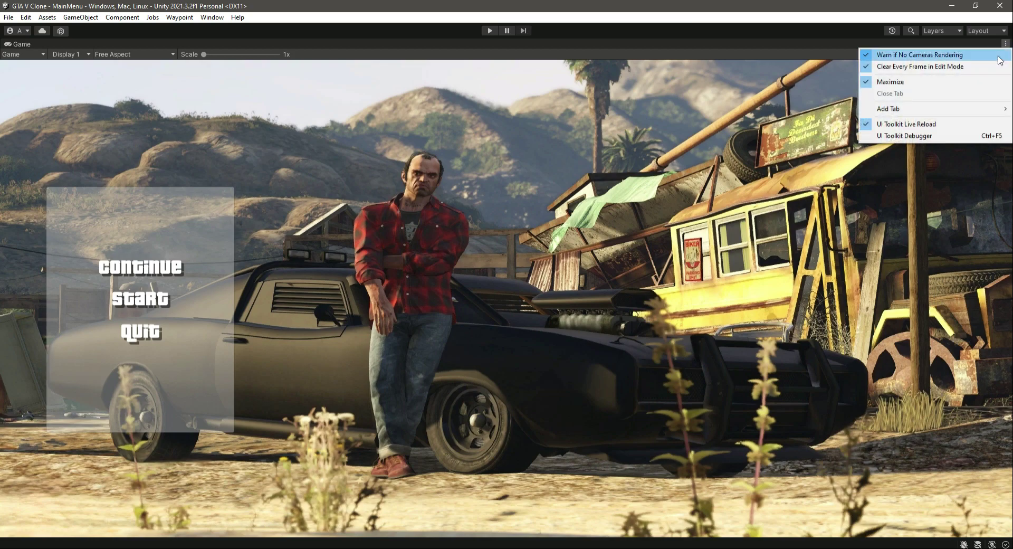
{"action": "left_click", "coordinate": [956, 83]}
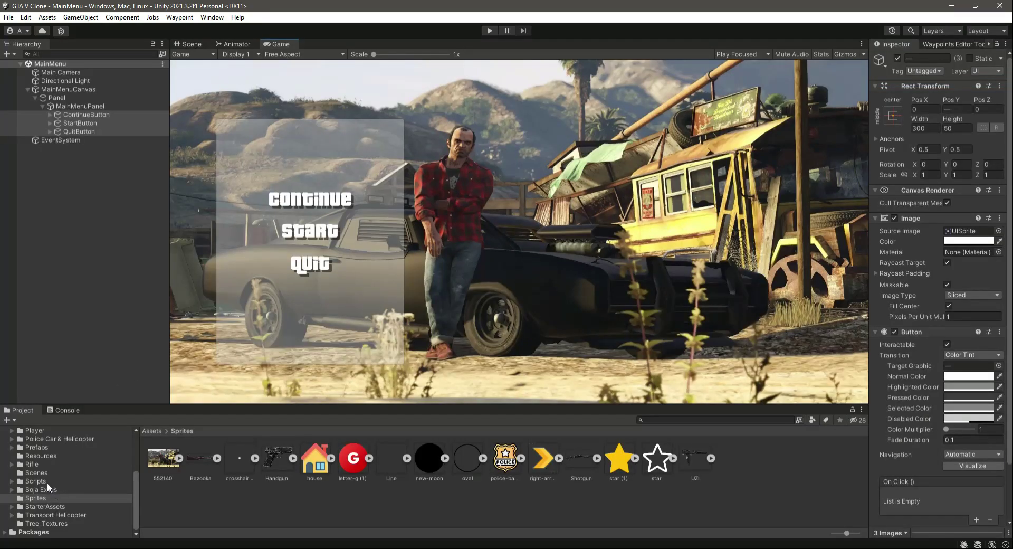
{"action": "left_click", "coordinate": [36, 481]}
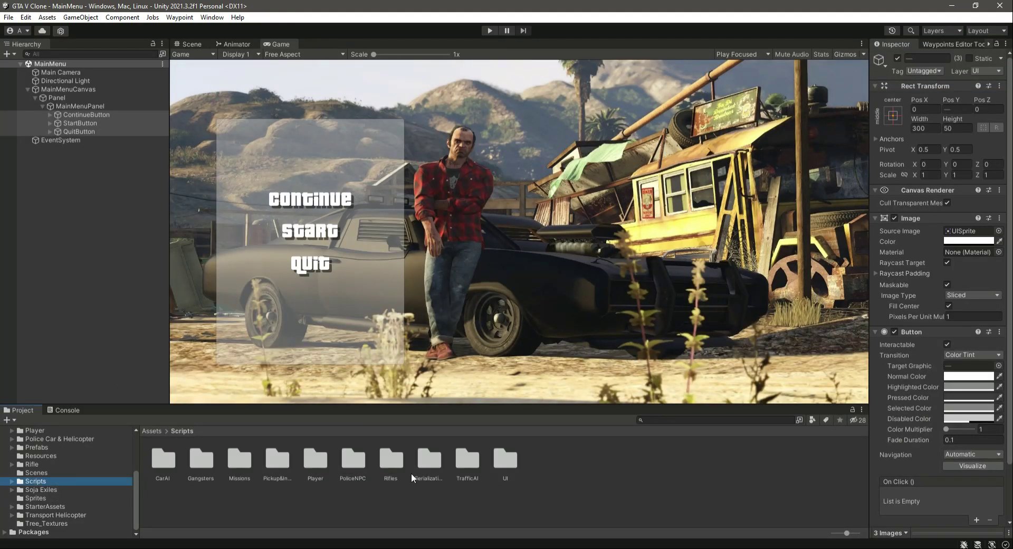
{"action": "double_click", "coordinate": [505, 462]}
{"action": "left_click", "coordinate": [239, 460]}
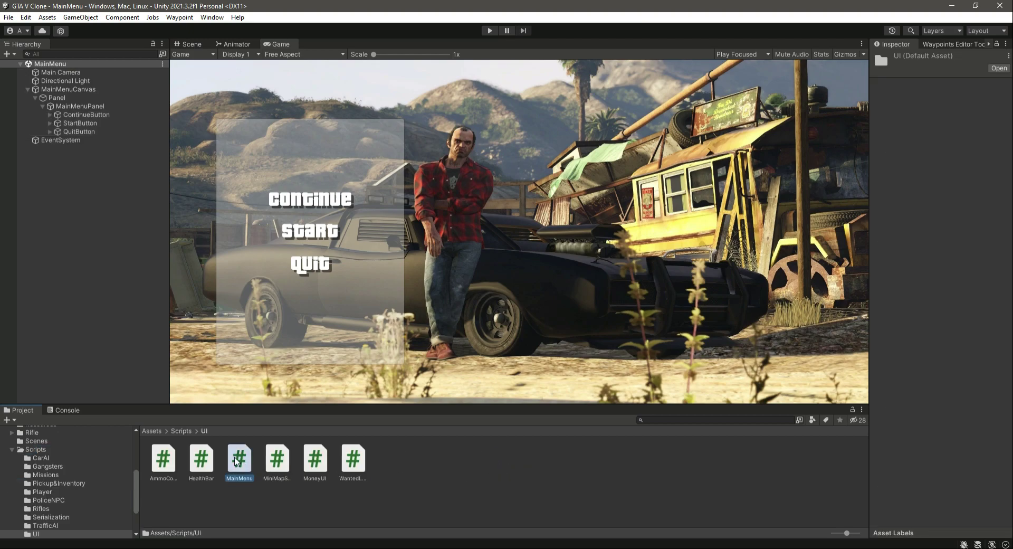